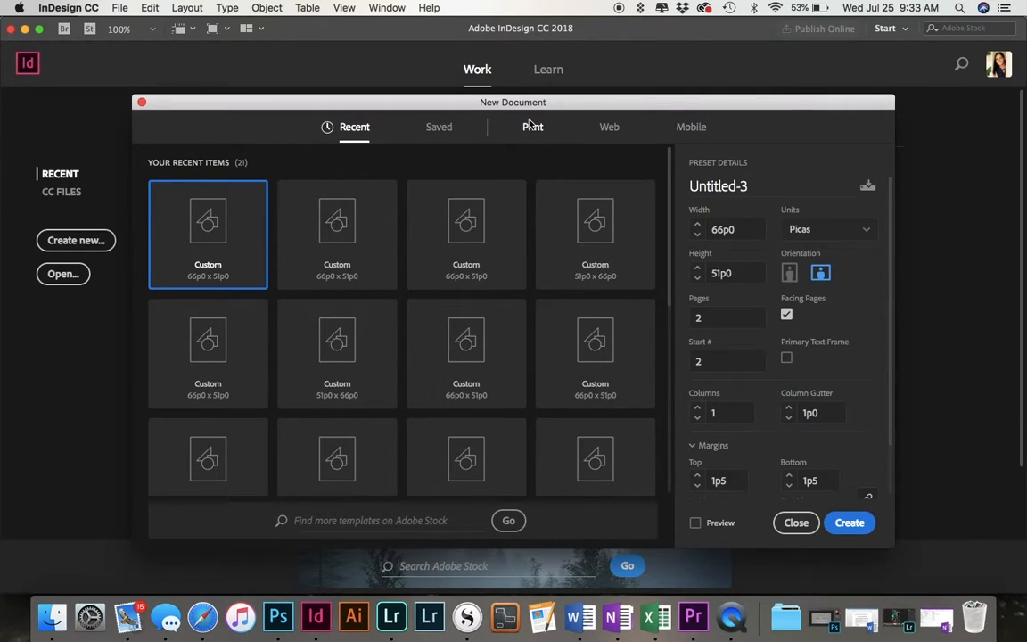
# Choose the Letter print preset in landscape orientation with 2 facing pages and a start number of 2.
pyautogui.click(533, 126)
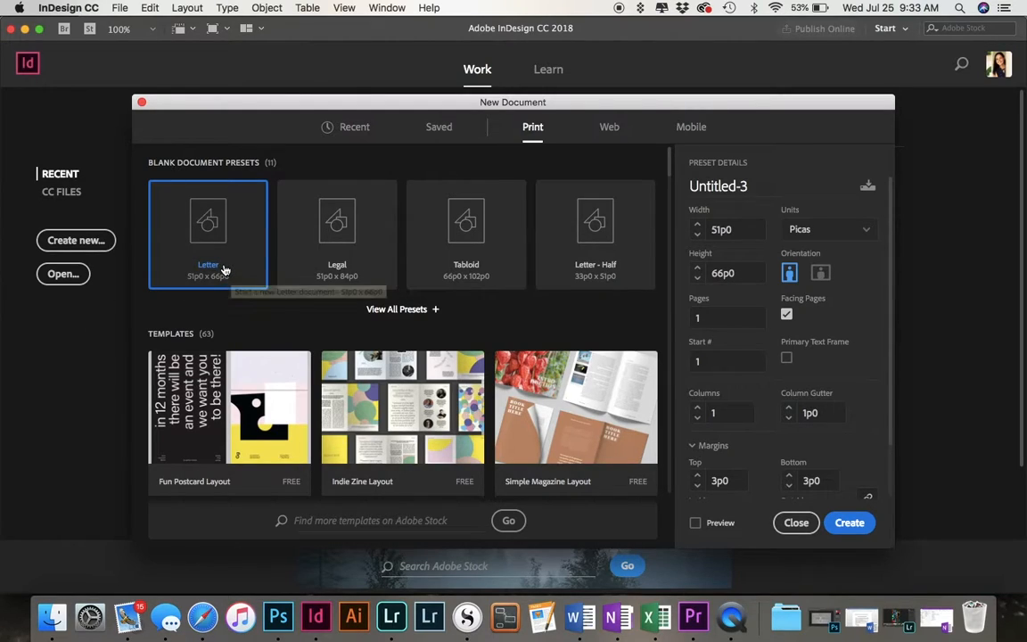
pyautogui.click(821, 274)
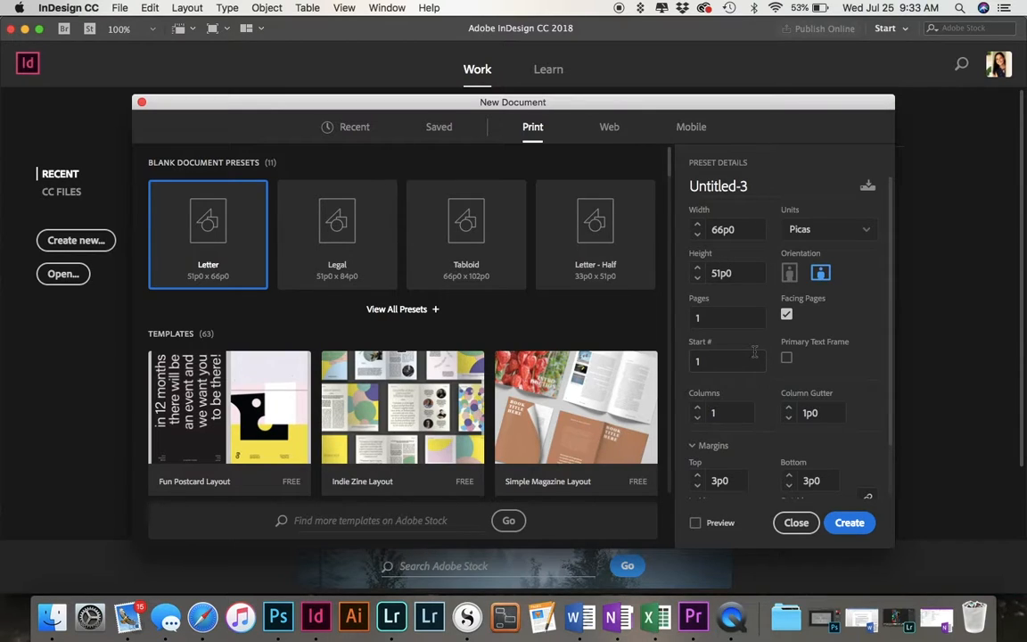
pyautogui.scroll(-3, 755, 353)
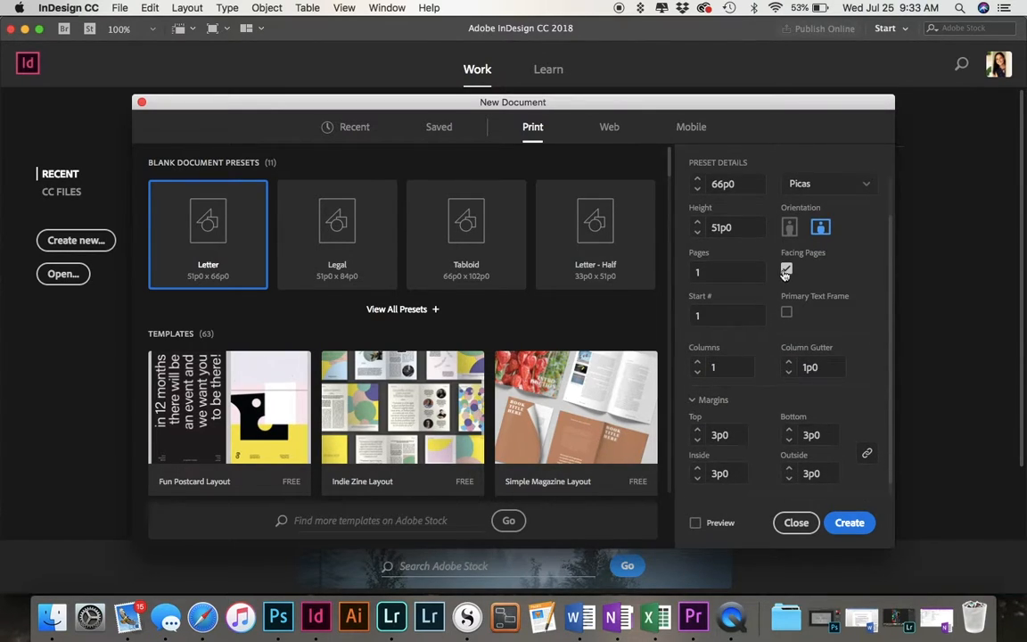
pyautogui.click(737, 277)
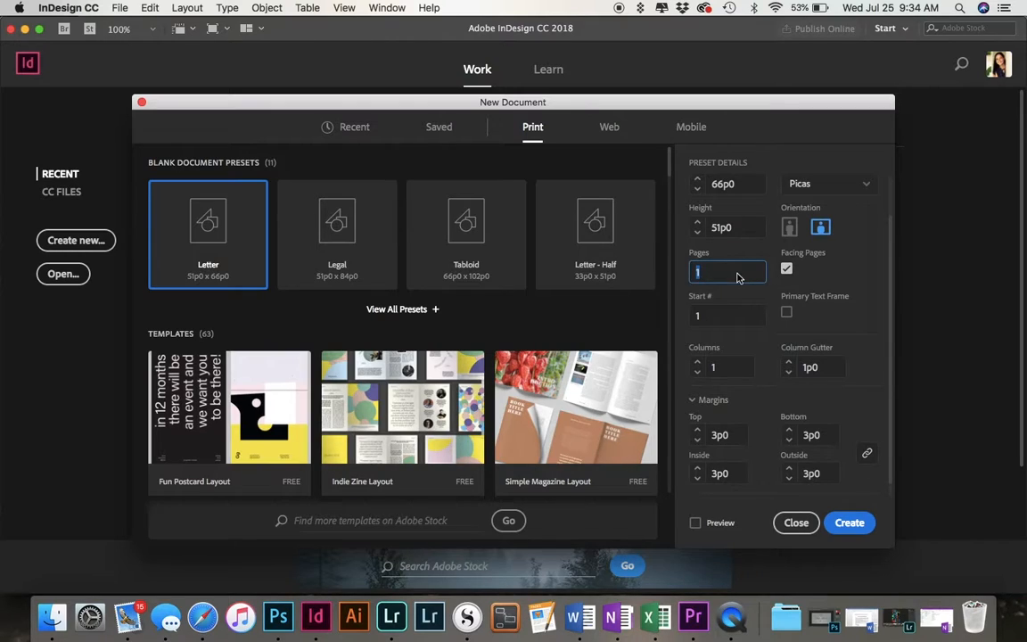
pyautogui.write('2')
pyautogui.click(691, 318)
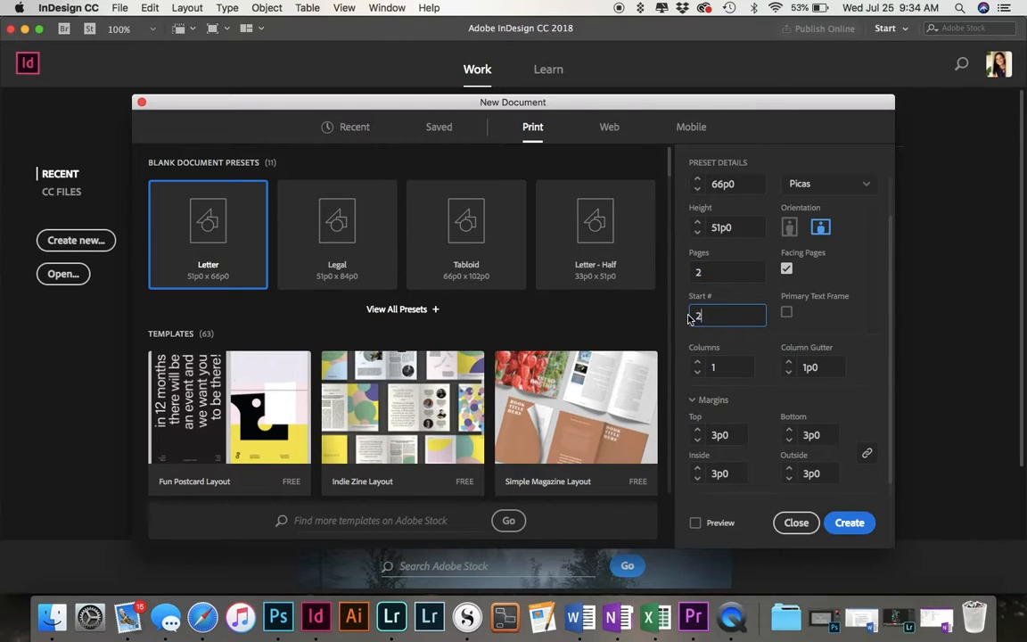
# Set all four margins to 1p5 and create the document.
pyautogui.scroll(-1, 764, 429)
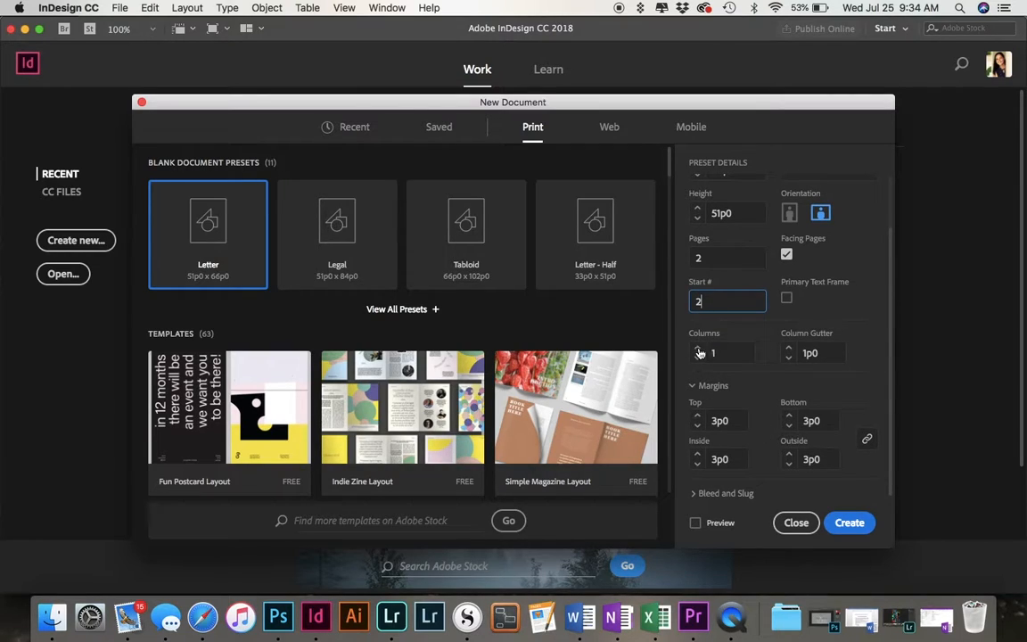
pyautogui.click(725, 420)
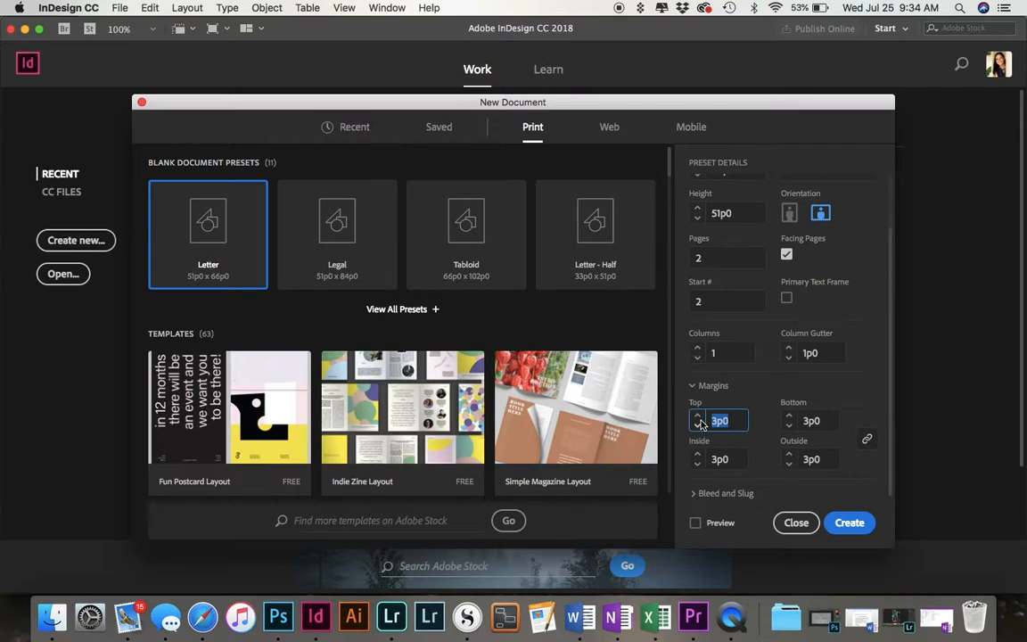
pyautogui.write('1p5')
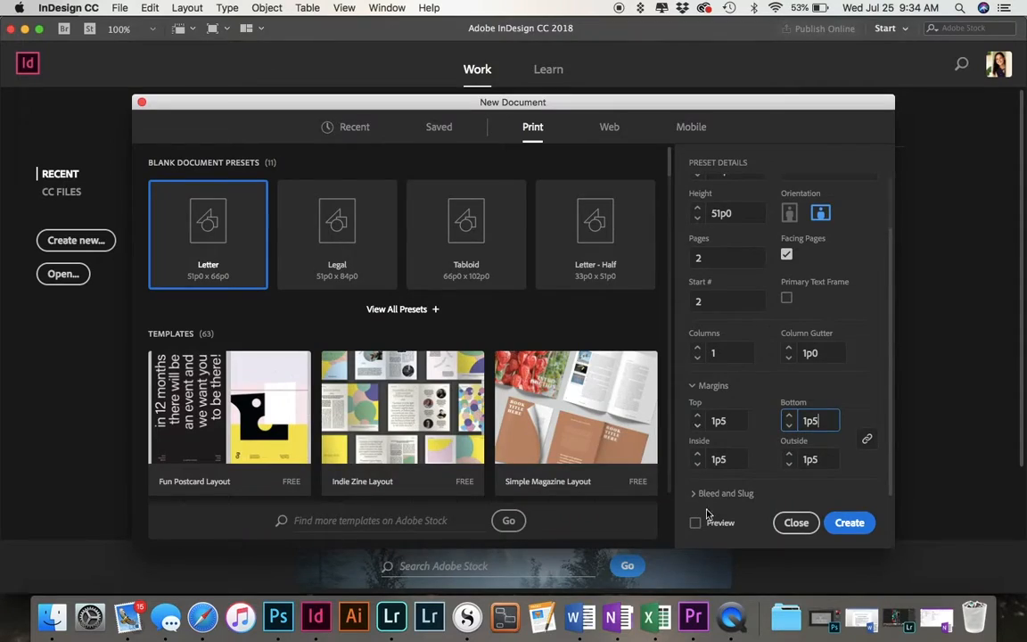
pyautogui.click(849, 523)
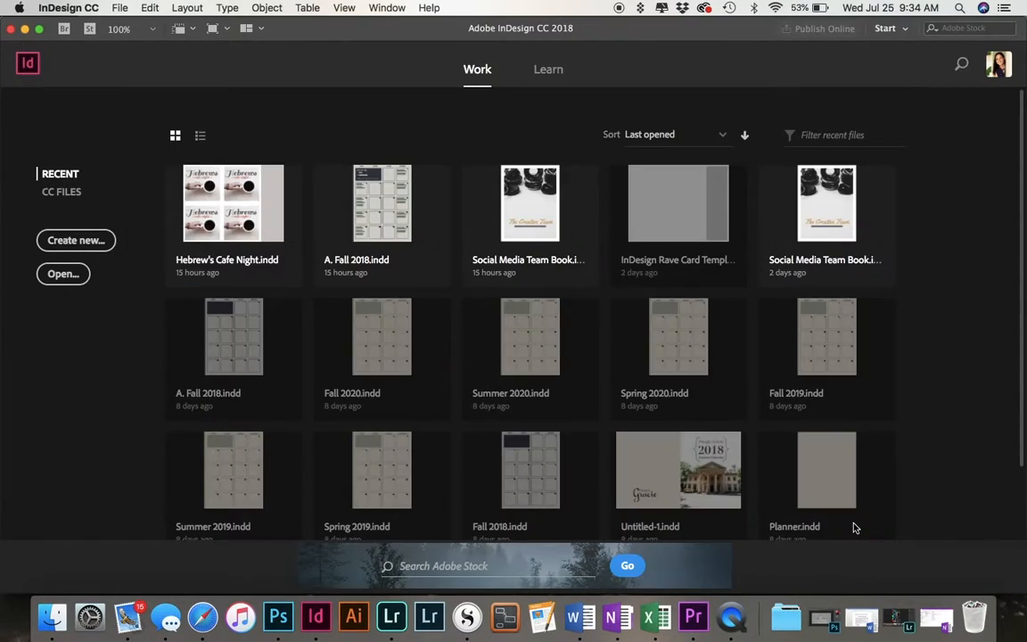
# Add a vertical ruler guide at 24p0 on the first page.
pyautogui.hscroll(-3, 496, 395)
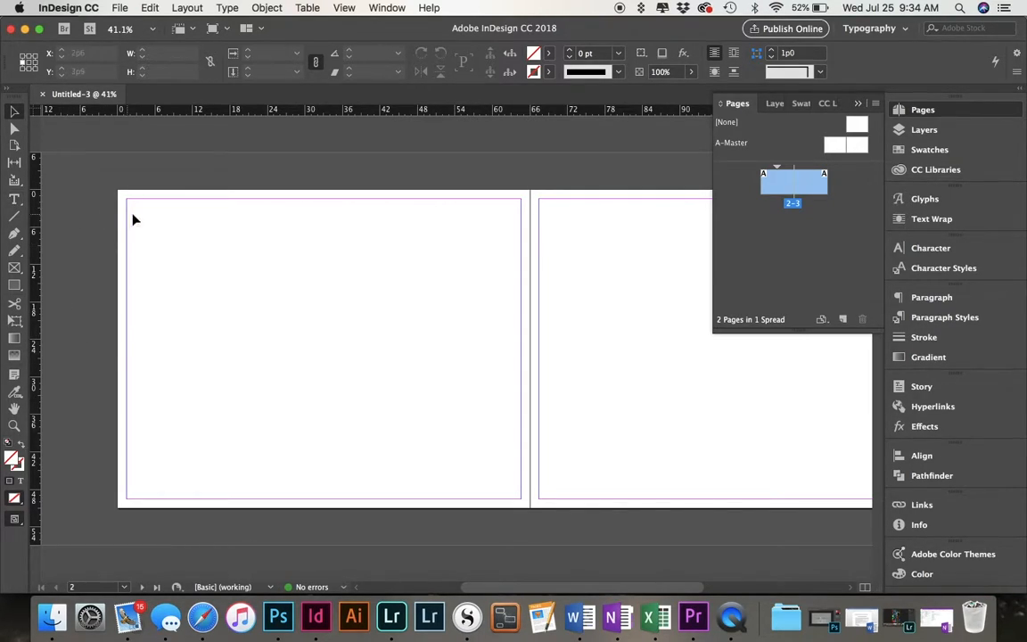
pyautogui.hscroll(1, 134, 217)
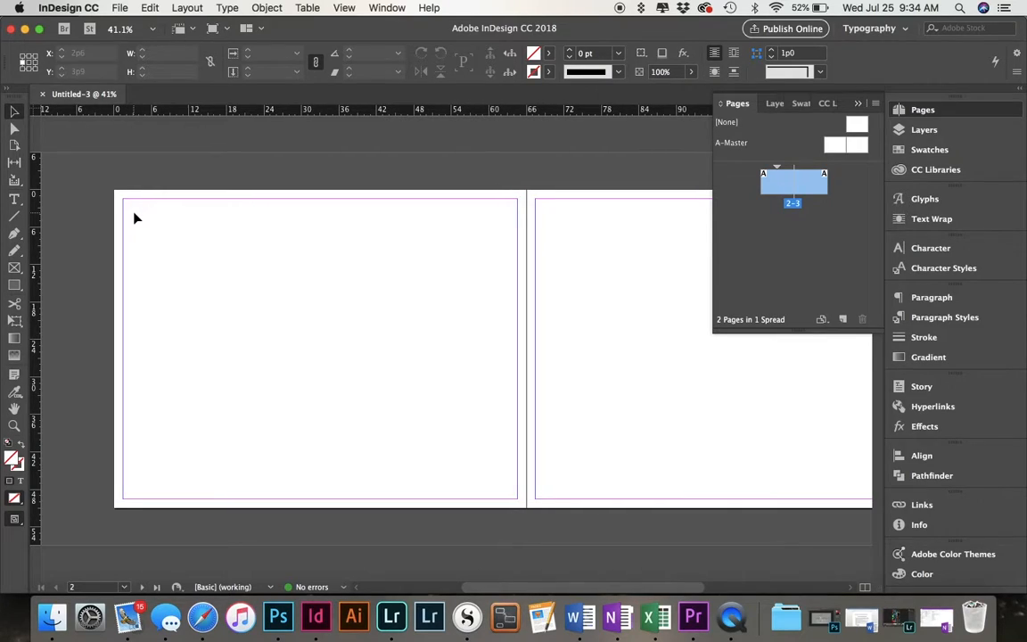
pyautogui.click(17, 270)
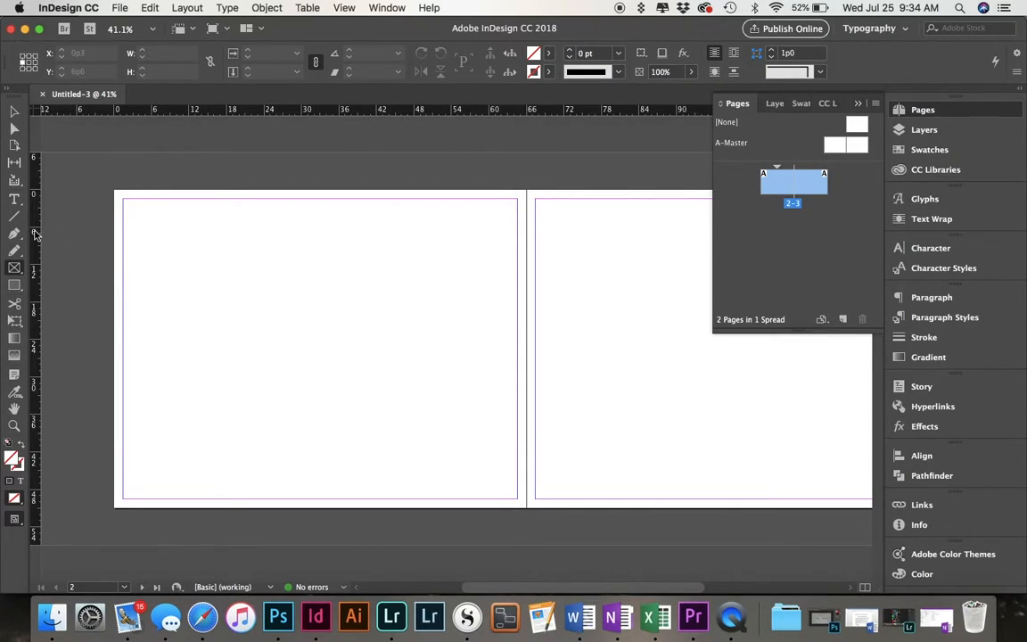
pyautogui.moveTo(41, 232); pyautogui.dragTo(264, 244)
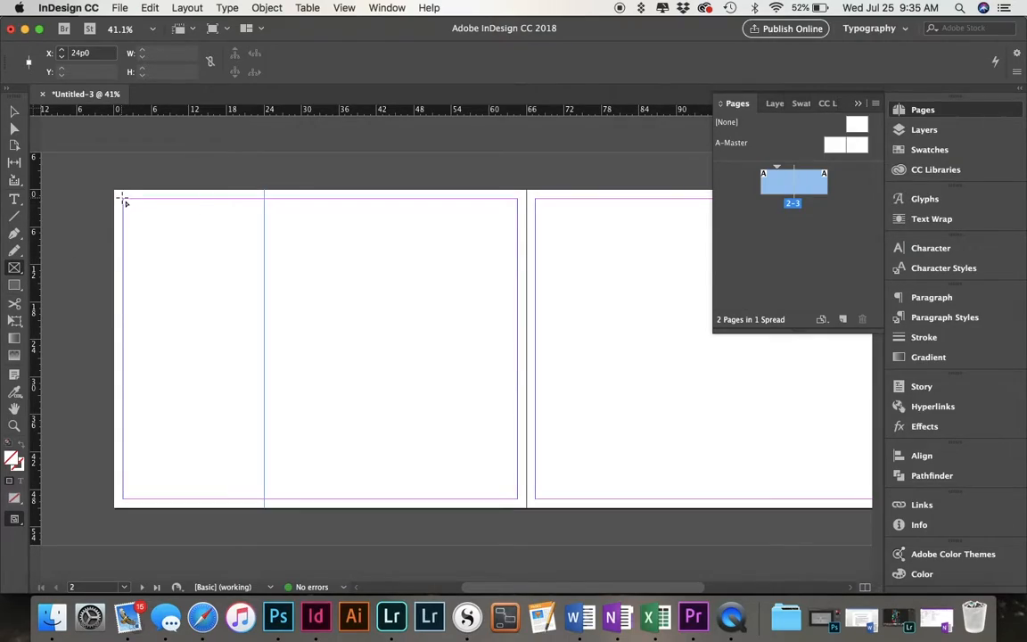
pyautogui.click(125, 204)
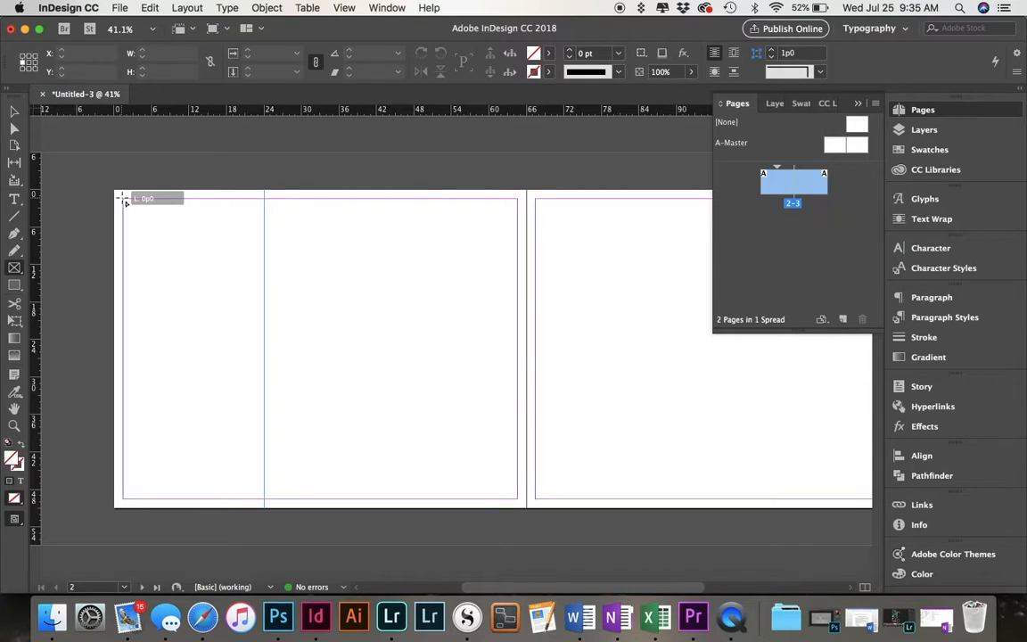
pyautogui.moveTo(125, 201); pyautogui.dragTo(264, 387)
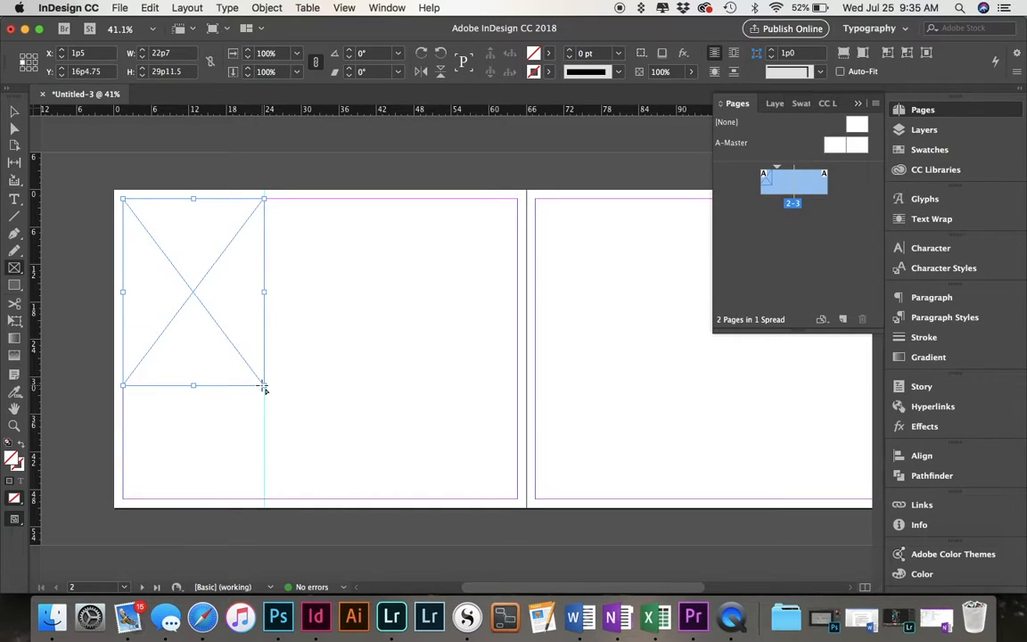
pyautogui.press('super+z')
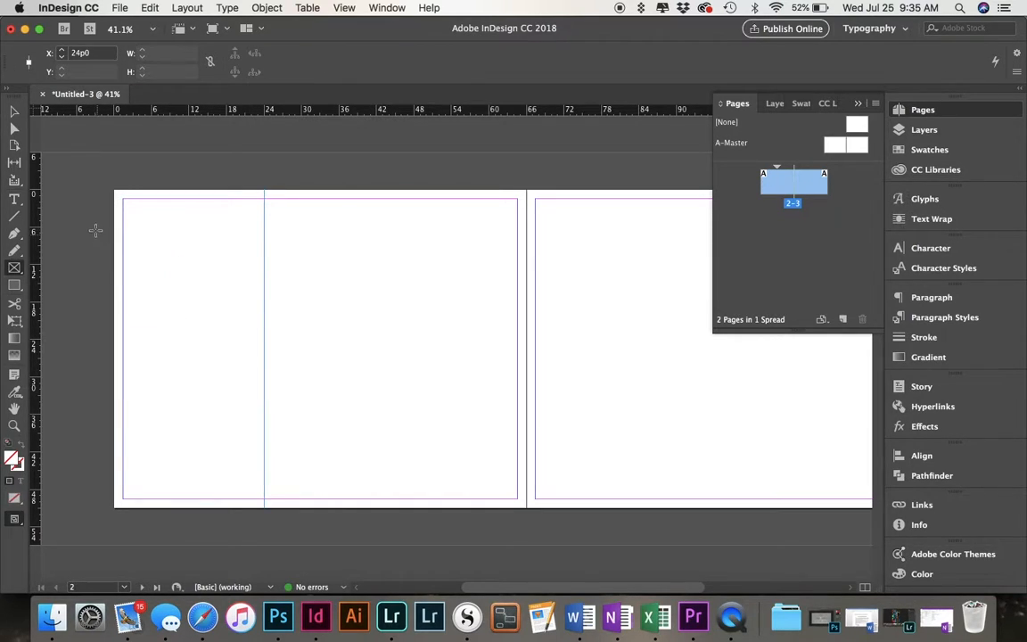
# Draw a 22p7 square rectangle frame between the upper-left margin corner and the 24p0 guide, and duplicate it straight down to the bottom margin.
pyautogui.moveTo(125, 203); pyautogui.dragTo(265, 358)
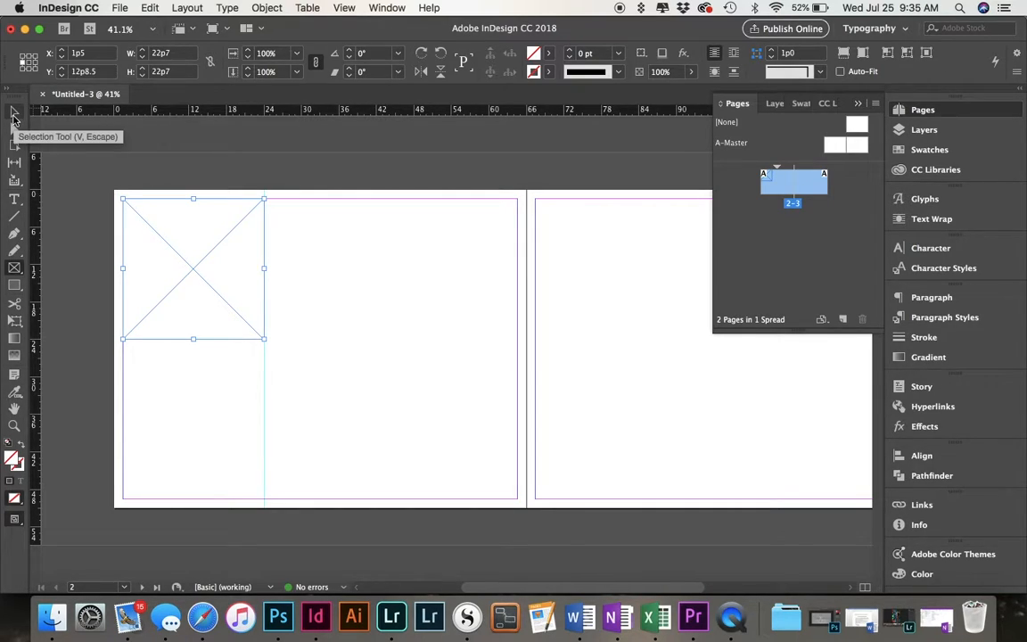
pyautogui.click(14, 116)
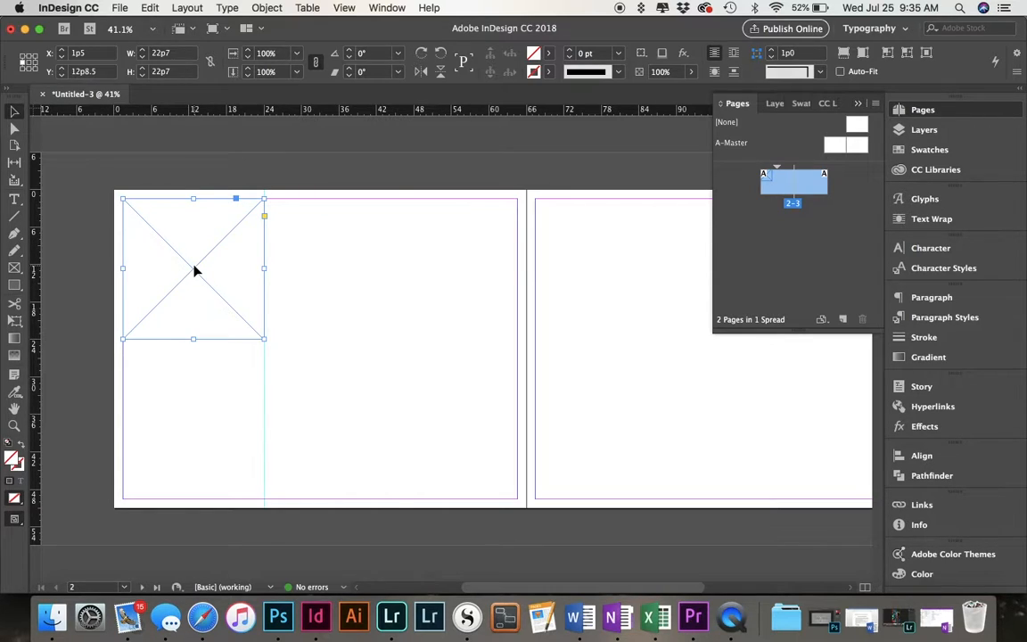
pyautogui.moveTo(195, 267); pyautogui.dragTo(193, 426)
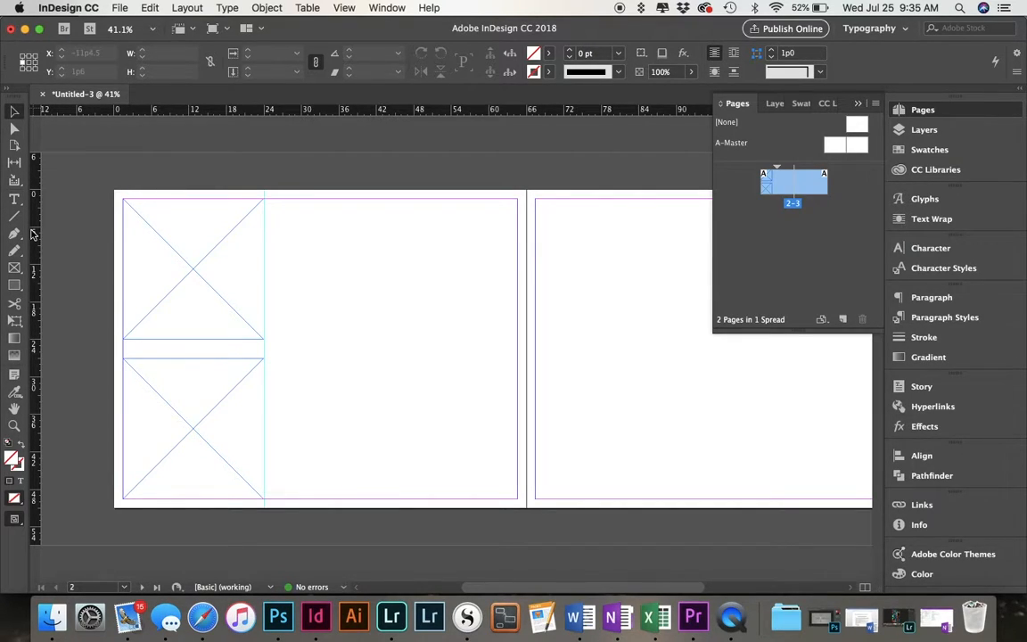
# Add vertical guides at 25p4.8, 26p9.6 and 57p3.6 on the first page.
pyautogui.moveTo(35, 236); pyautogui.dragTo(271, 284)
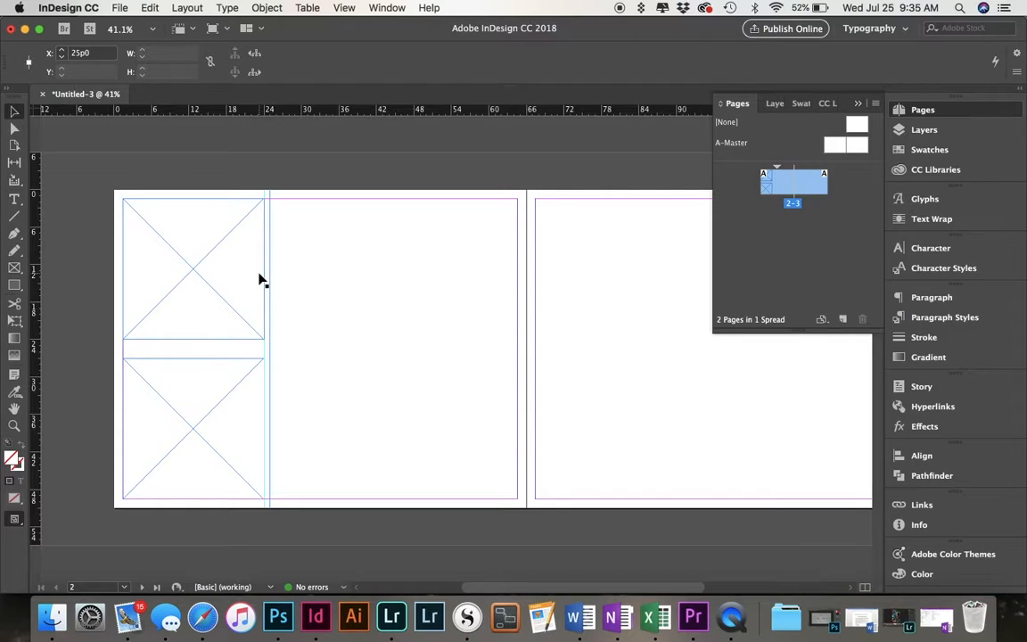
pyautogui.press('super+equal')
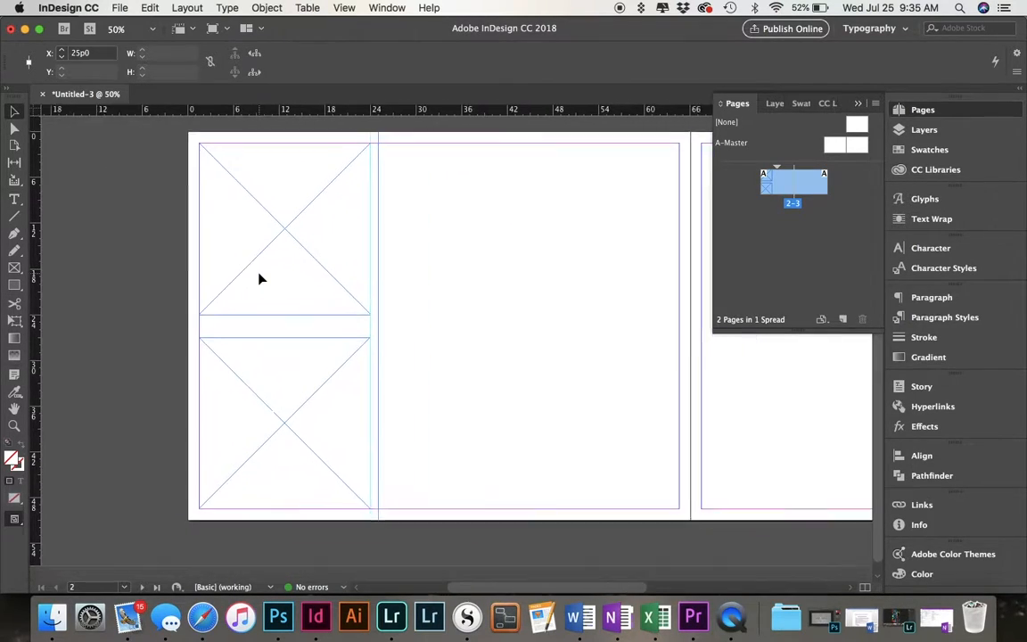
pyautogui.scroll(3, 258, 279)
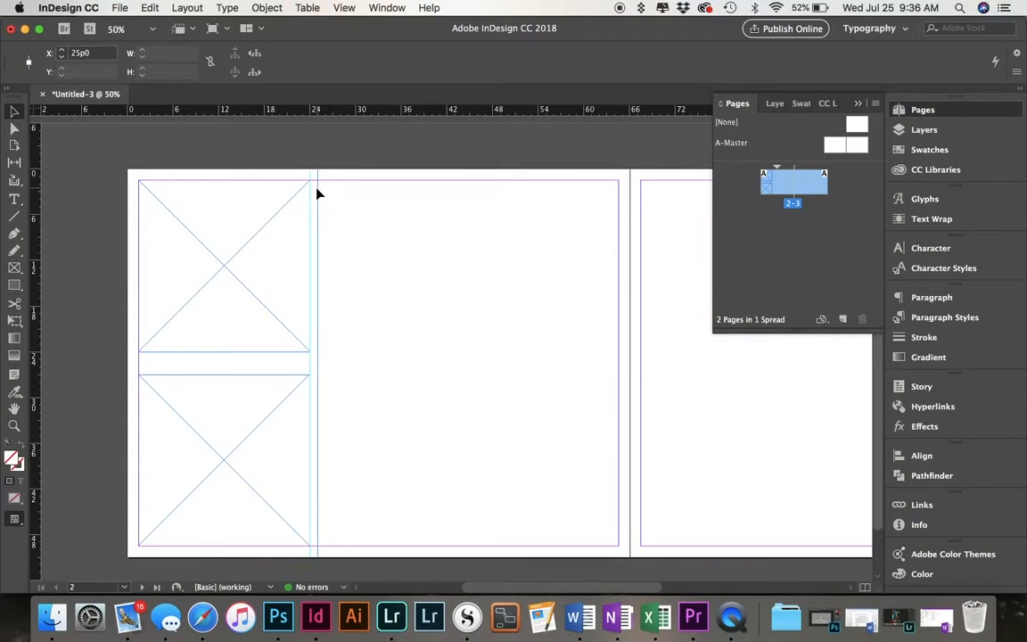
pyautogui.moveTo(319, 193); pyautogui.dragTo(321, 191)
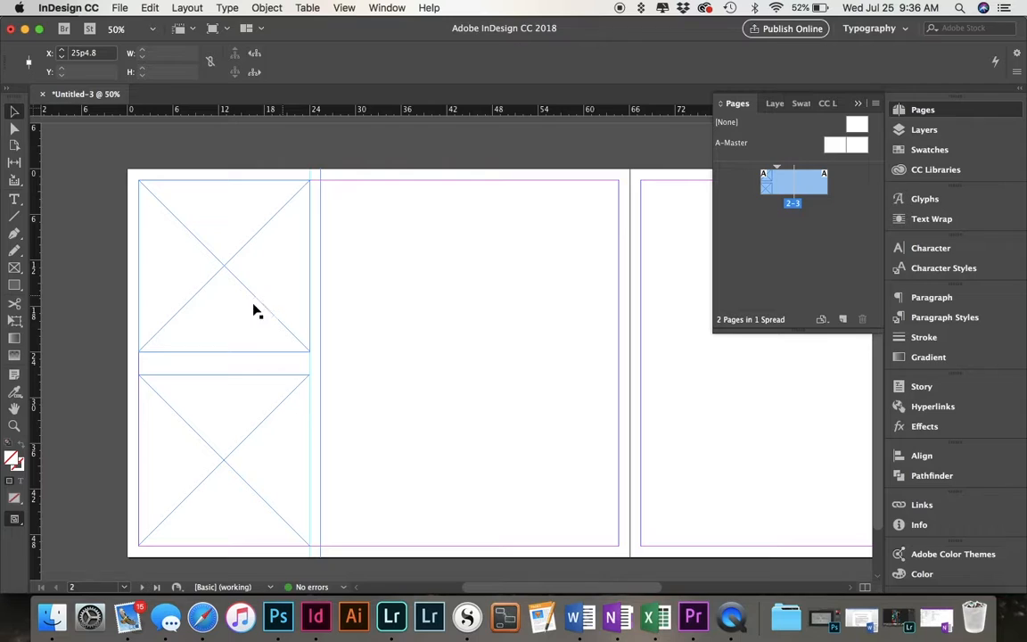
pyautogui.moveTo(37, 282); pyautogui.dragTo(330, 337)
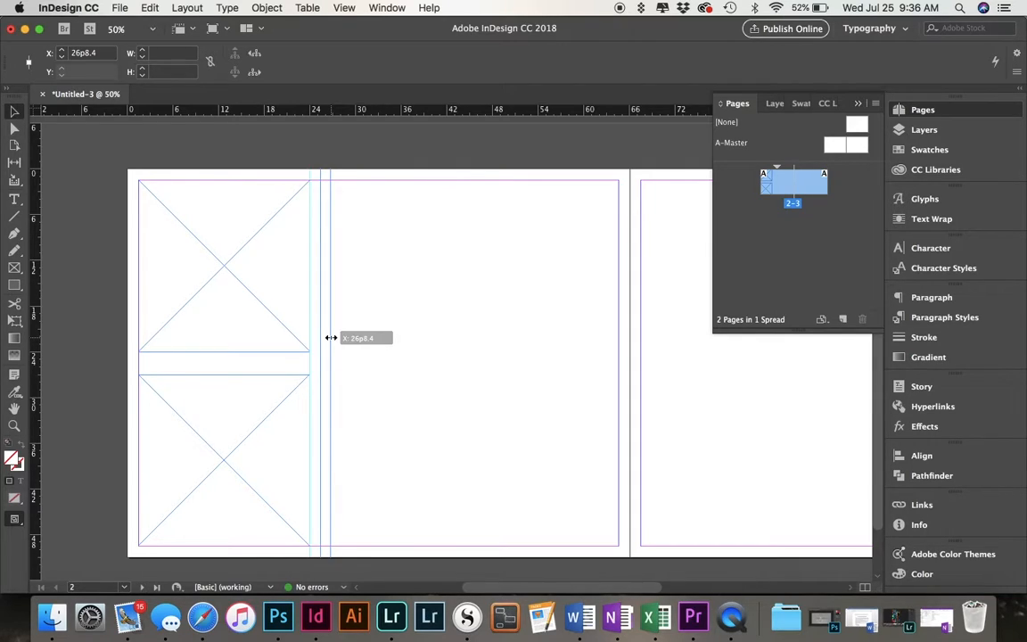
pyautogui.moveTo(331, 337); pyautogui.dragTo(332, 339)
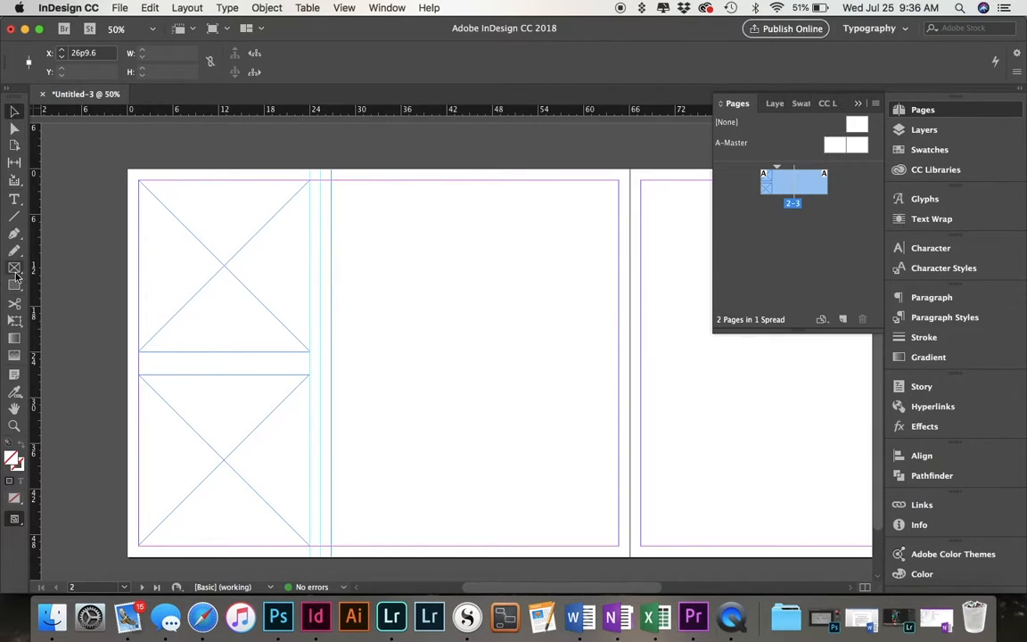
pyautogui.moveTo(32, 290); pyautogui.dragTo(563, 458)
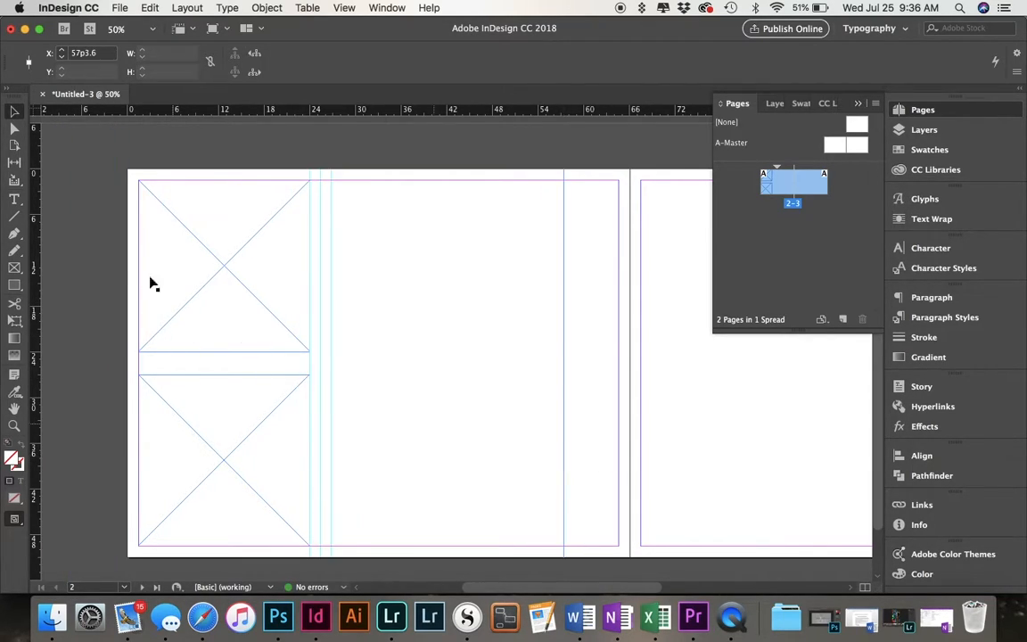
# Duplicate both stacked square frames to the right, aligning the copies' left edge with the 26p9.6 guide.
pyautogui.moveTo(89, 221); pyautogui.dragTo(223, 493)
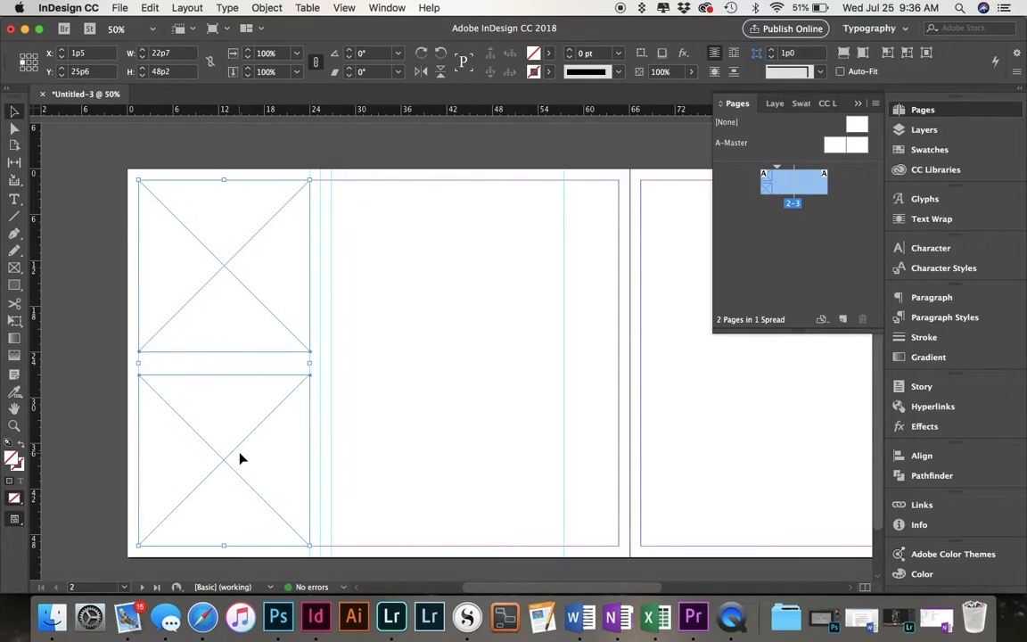
pyautogui.moveTo(208, 342); pyautogui.dragTo(404, 342)
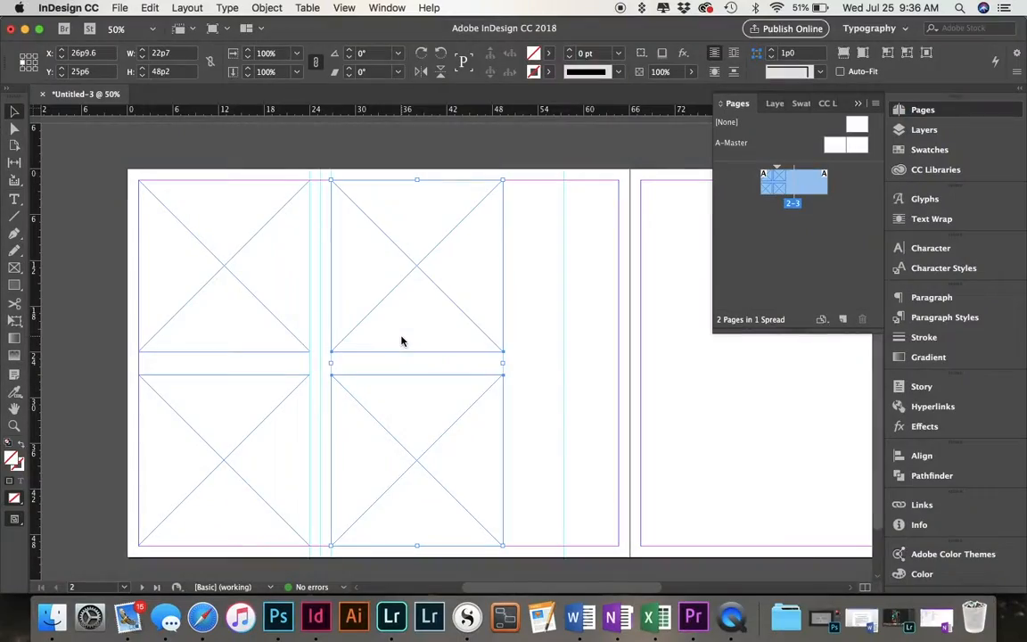
pyautogui.click(547, 335)
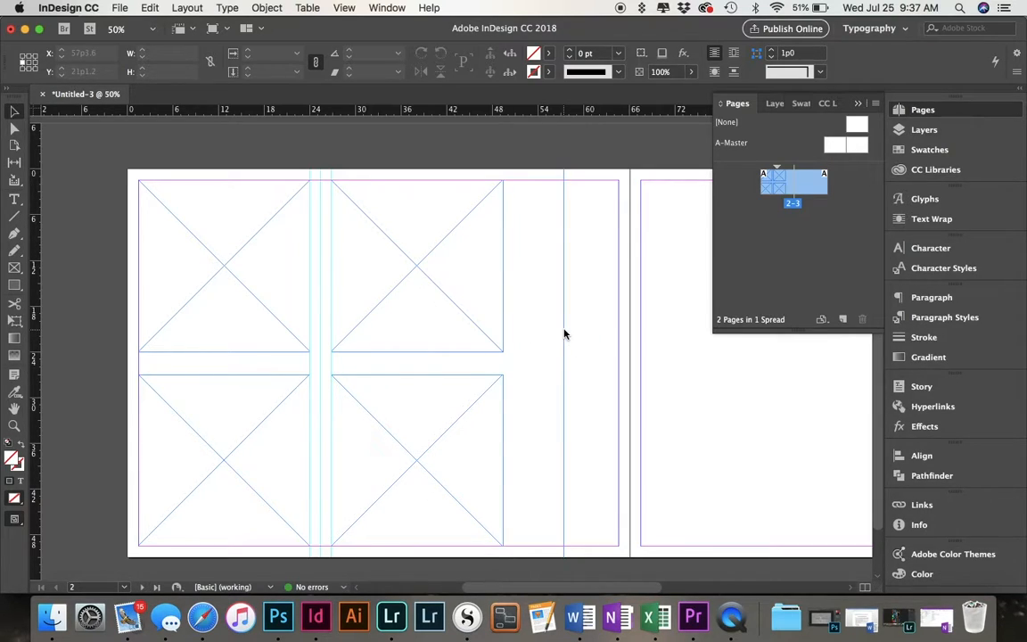
# Move the 57p3.6 guide to the right edge of the second frame column at 49p4.6, and lock the guides.
pyautogui.moveTo(564, 335); pyautogui.dragTo(505, 332)
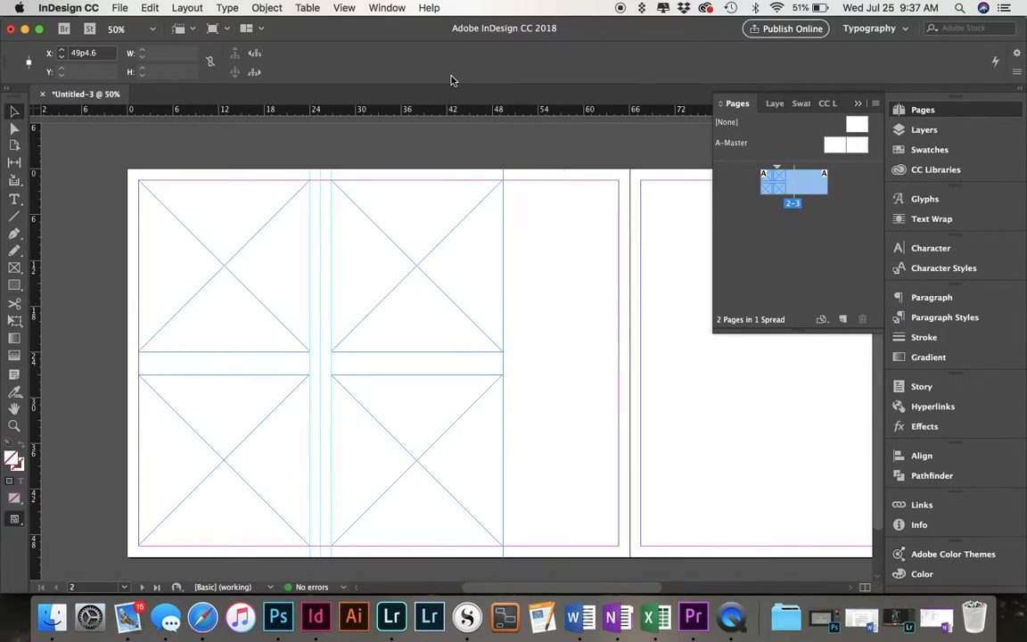
pyautogui.click(344, 8)
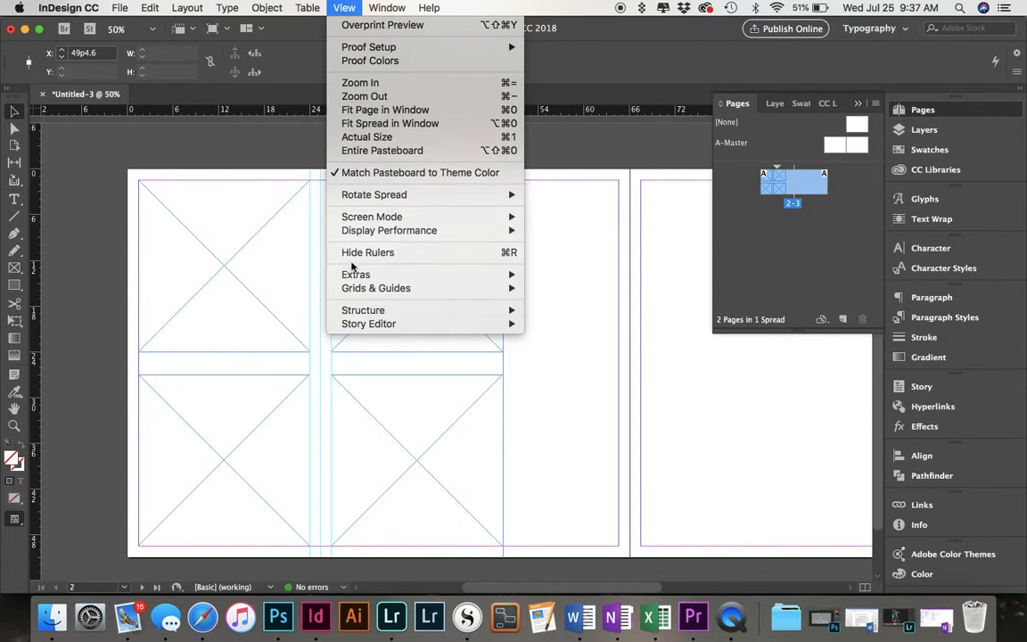
pyautogui.moveTo(355, 291)
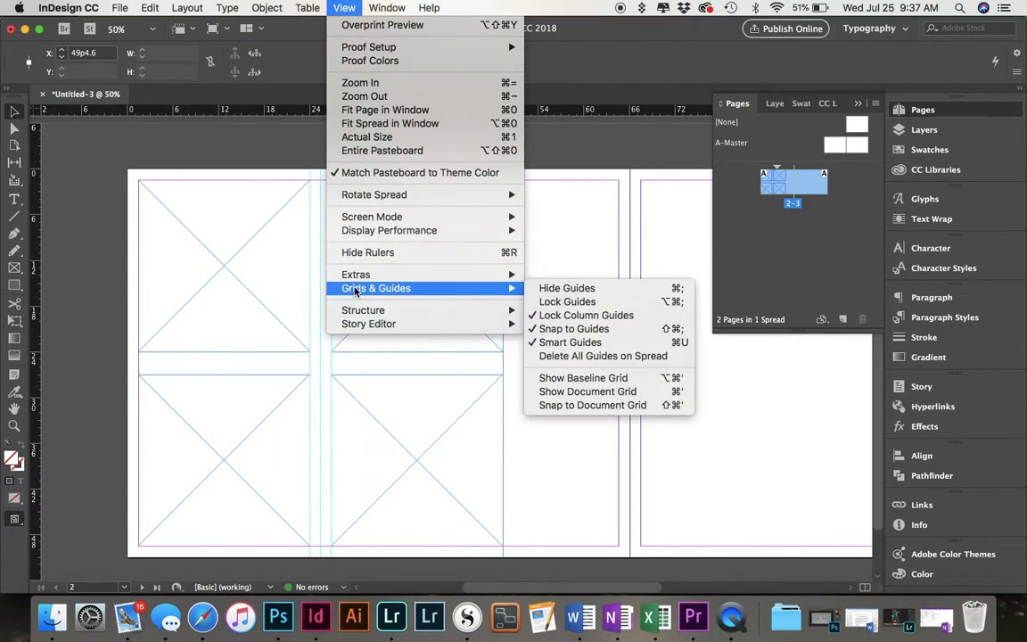
pyautogui.click(584, 305)
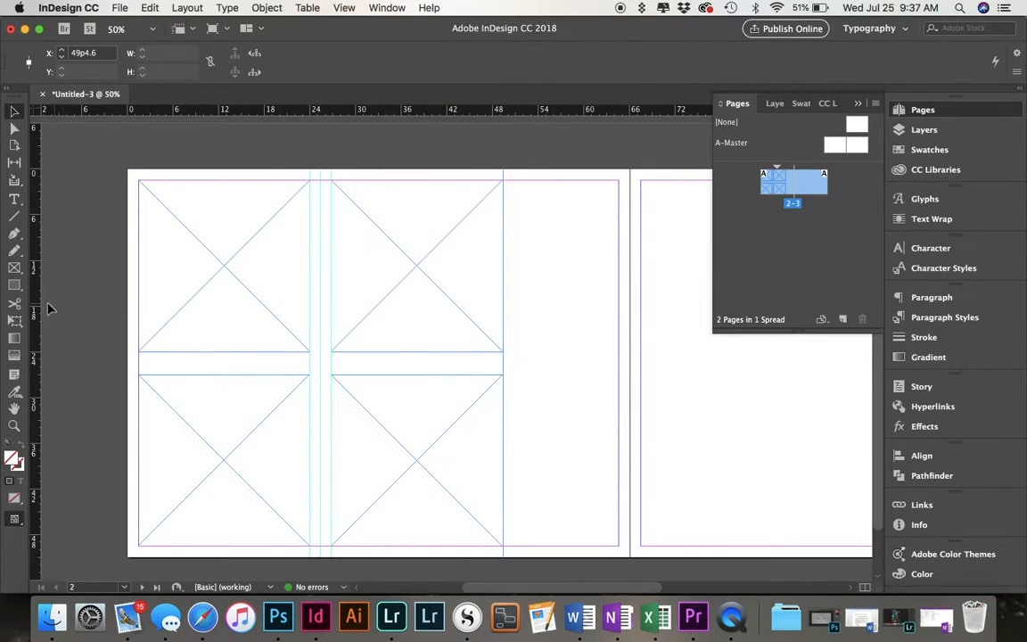
# Add a vertical guide at 50p8.4 and draw a 13p10.6 by 48p2 rectangle from it to the first page's right margin.
pyautogui.moveTo(39, 308); pyautogui.dragTo(514, 415)
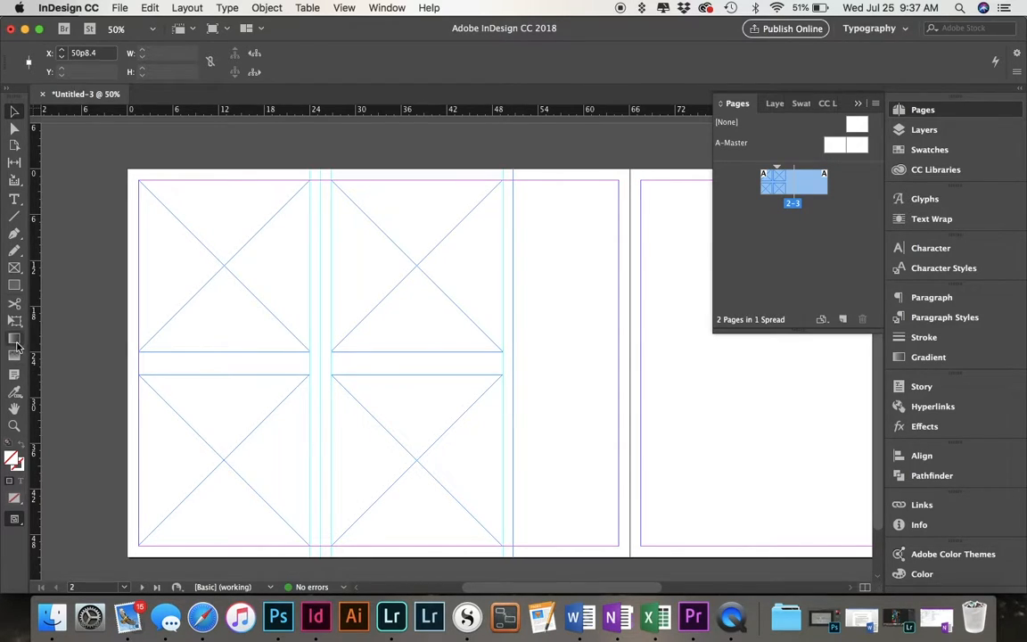
pyautogui.click(12, 290)
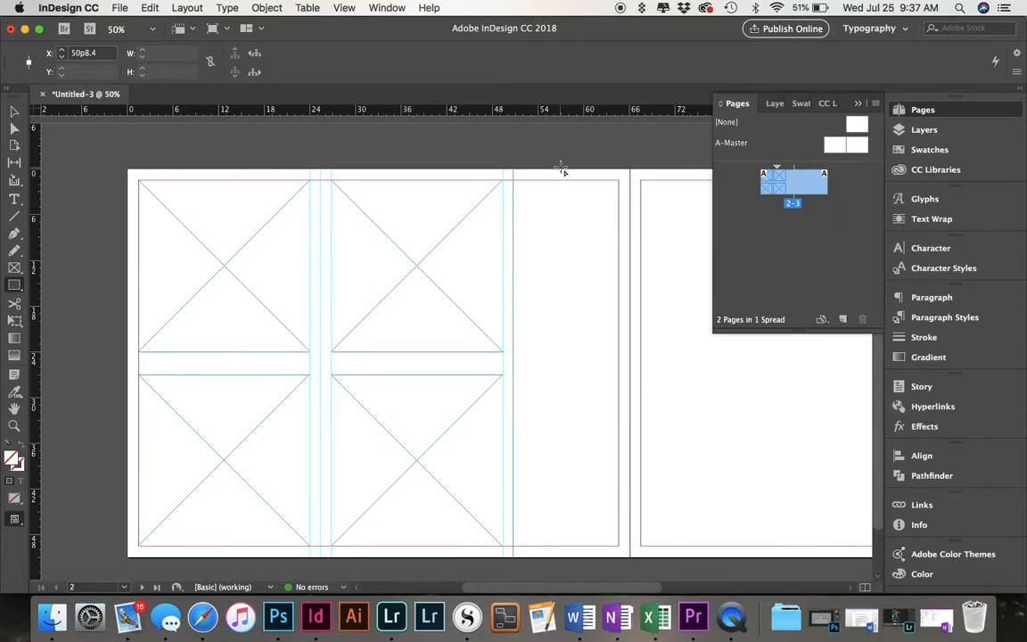
pyautogui.moveTo(514, 183); pyautogui.dragTo(621, 547)
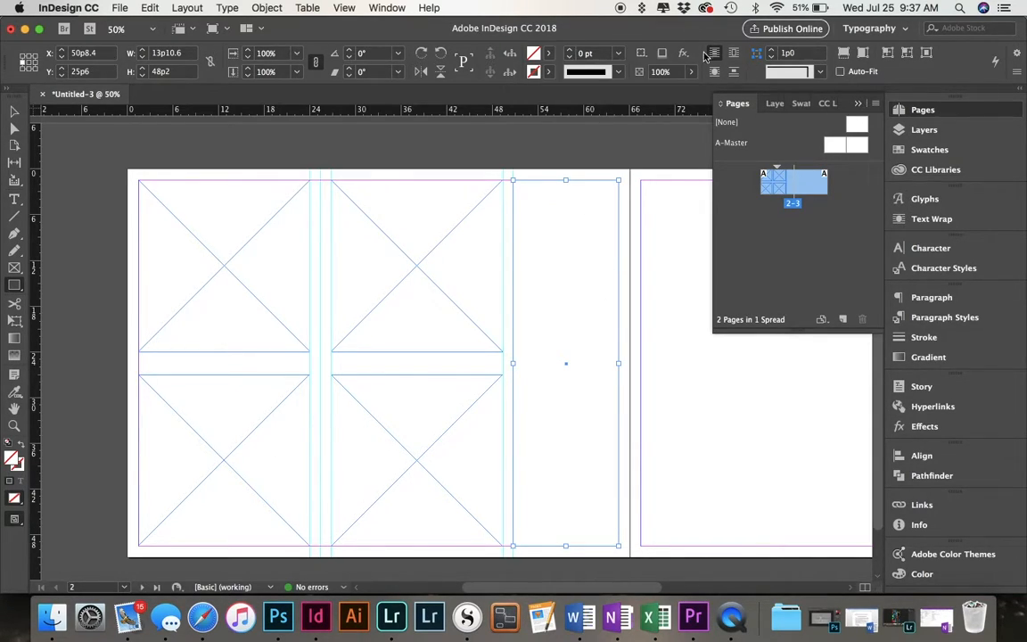
# Choose the Typography workspace and fill the tall rectangle with the [Registration] swatch.
pyautogui.click(895, 29)
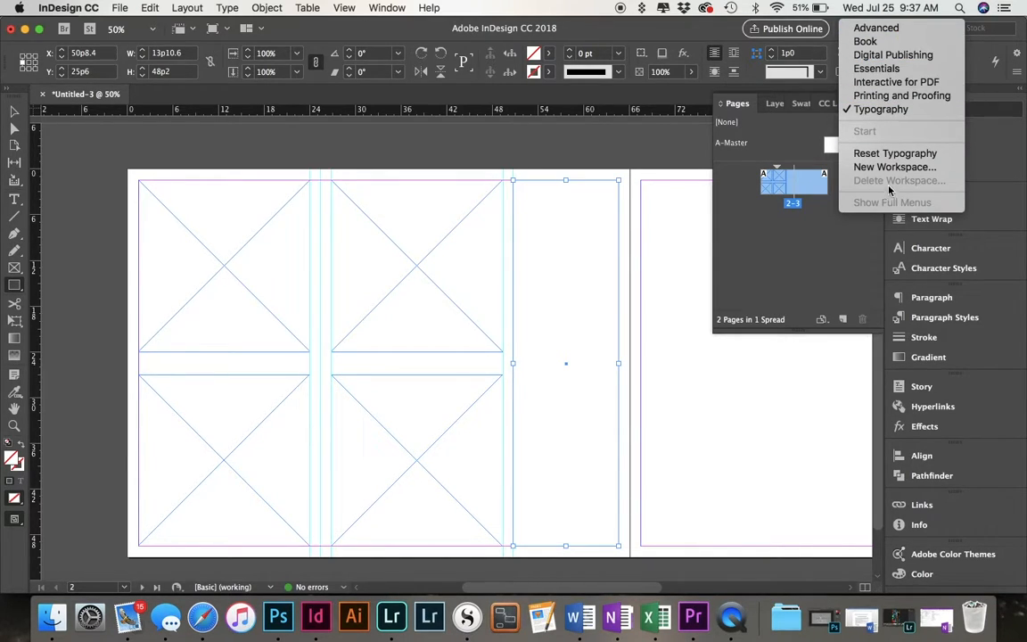
pyautogui.click(882, 111)
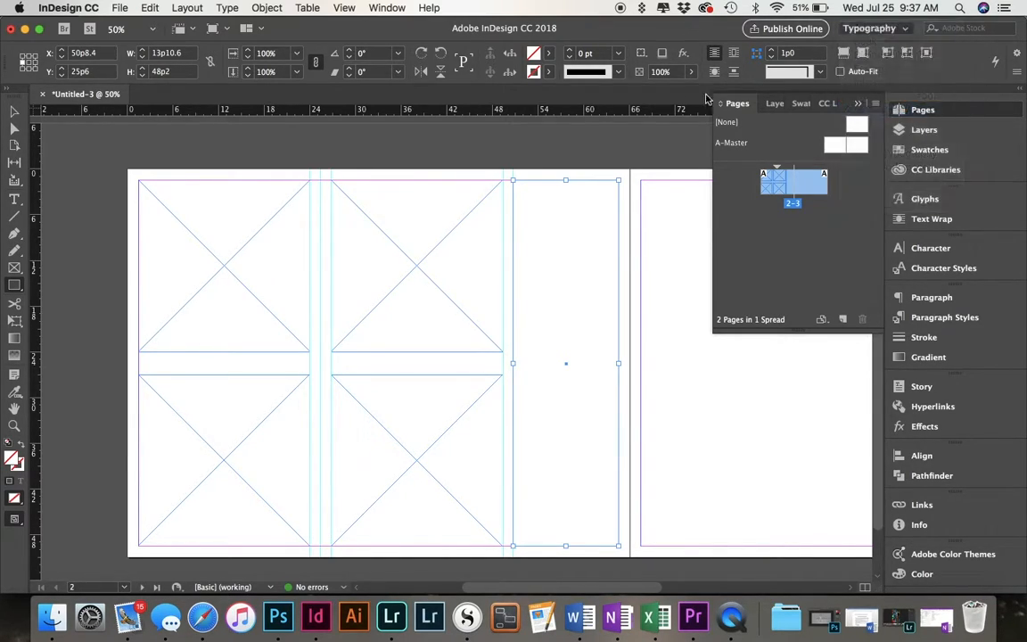
pyautogui.click(550, 57)
pyautogui.click(485, 115)
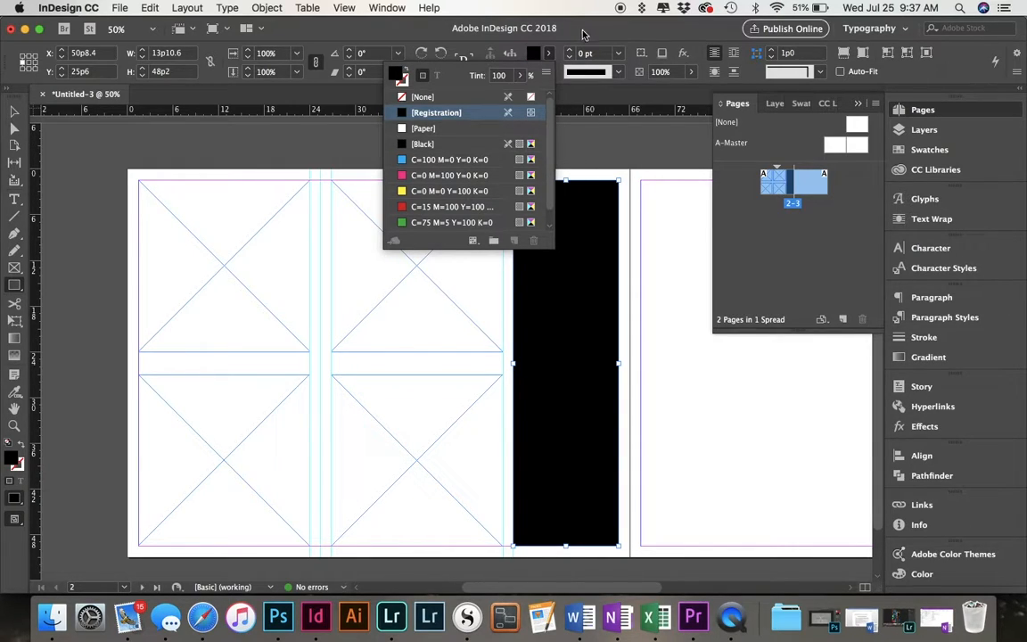
pyautogui.click(494, 47)
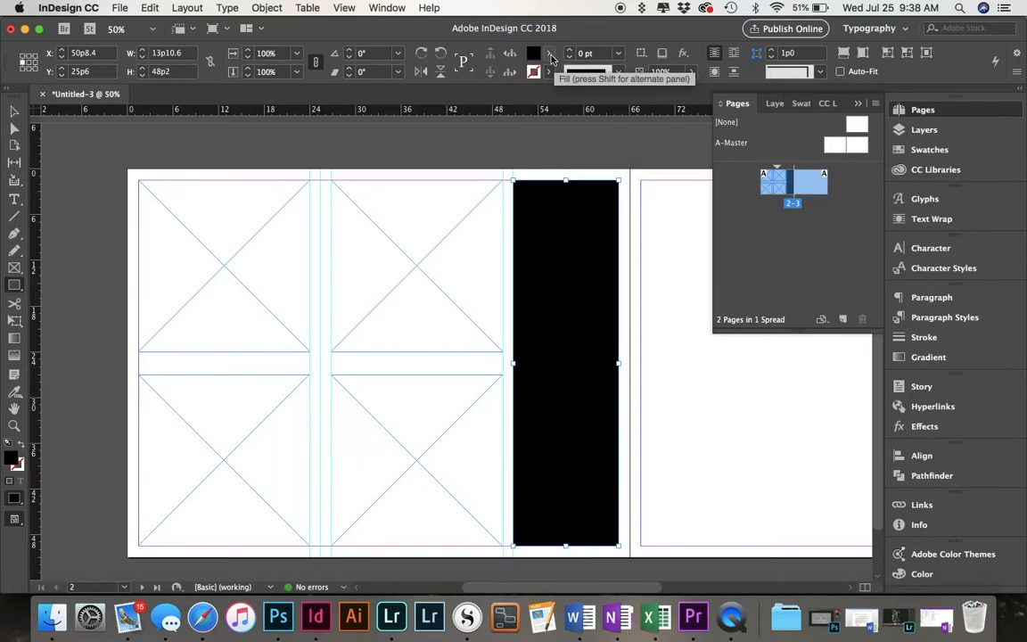
# Try a 50% tint on the rectangle's fill, and restore the tint to 100%.
pyautogui.click(549, 54)
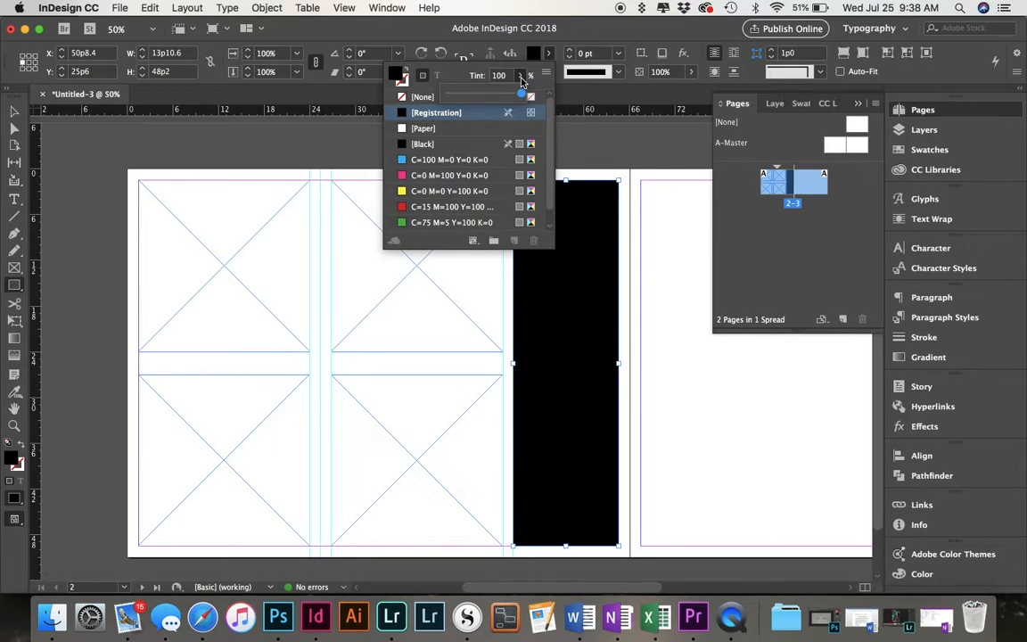
pyautogui.click(480, 96)
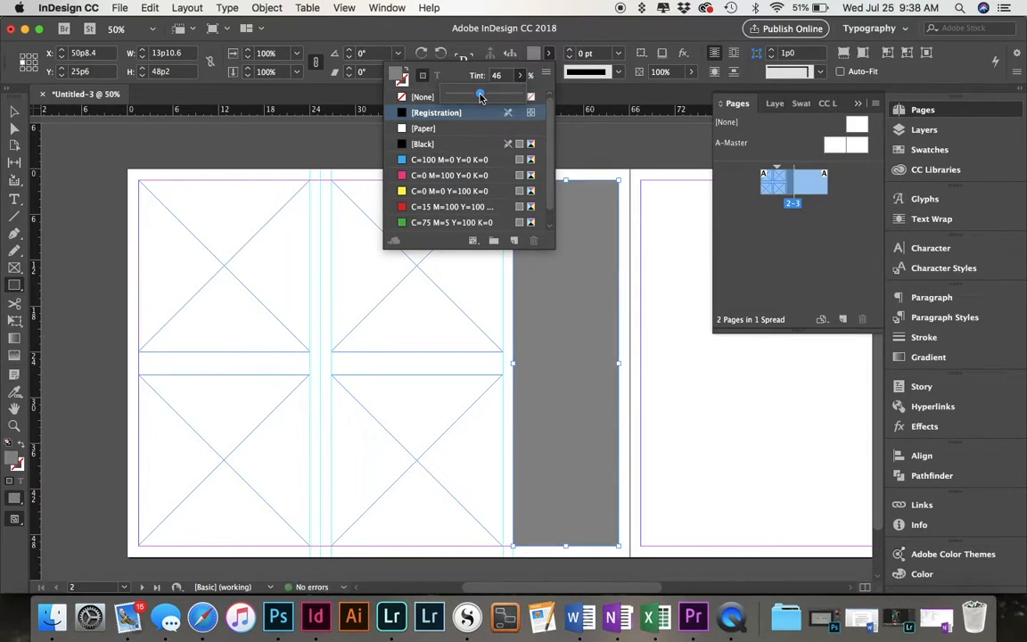
pyautogui.moveTo(479, 96); pyautogui.dragTo(483, 97)
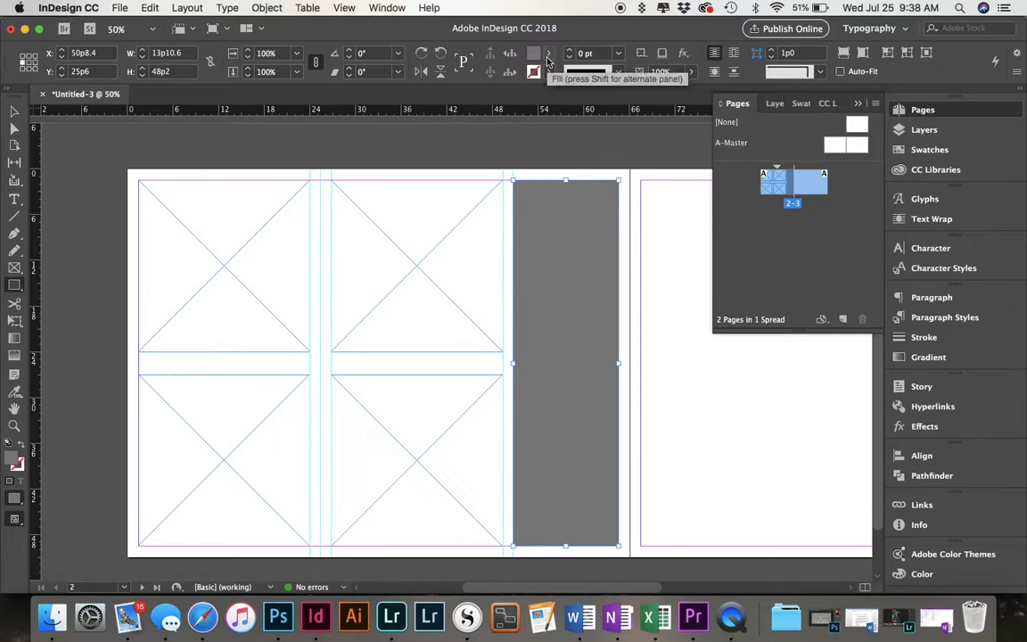
pyautogui.click(548, 59)
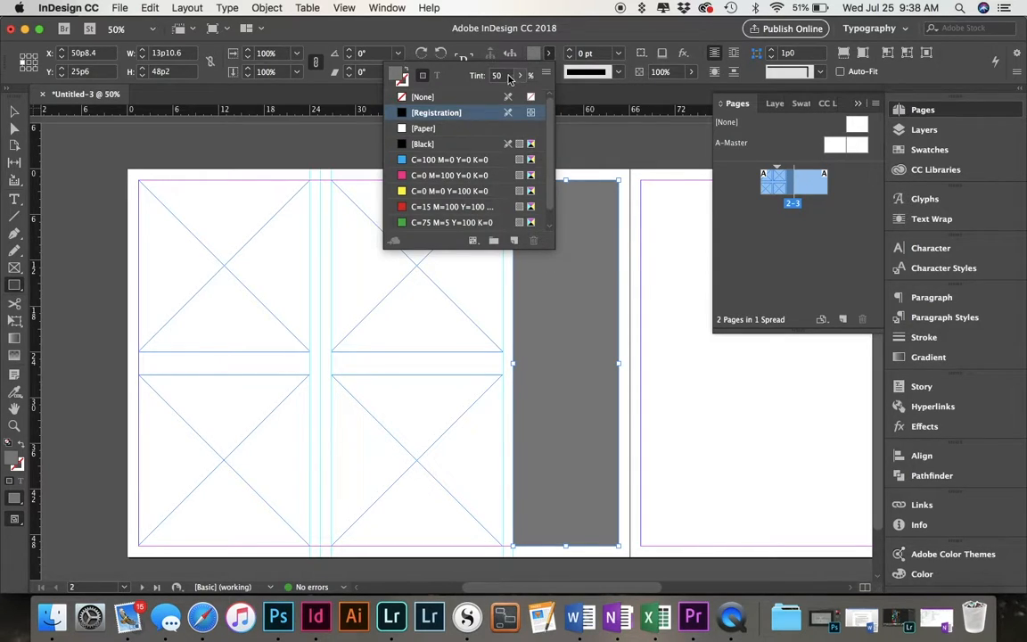
pyautogui.moveTo(490, 94); pyautogui.dragTo(527, 94)
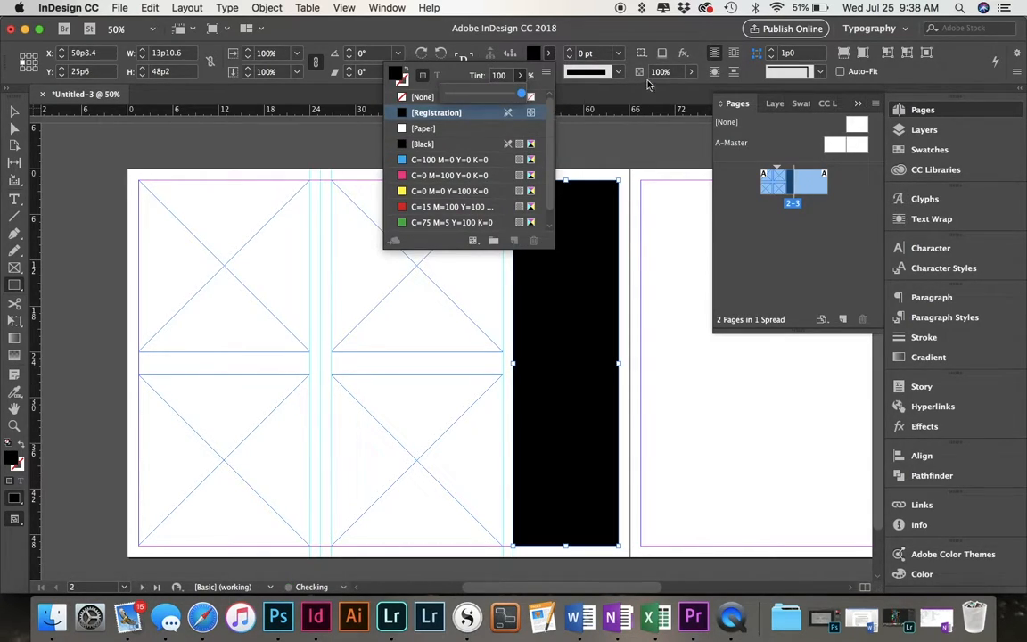
# Set the tall rectangle's opacity to 50% and deselect it.
pyautogui.click(692, 73)
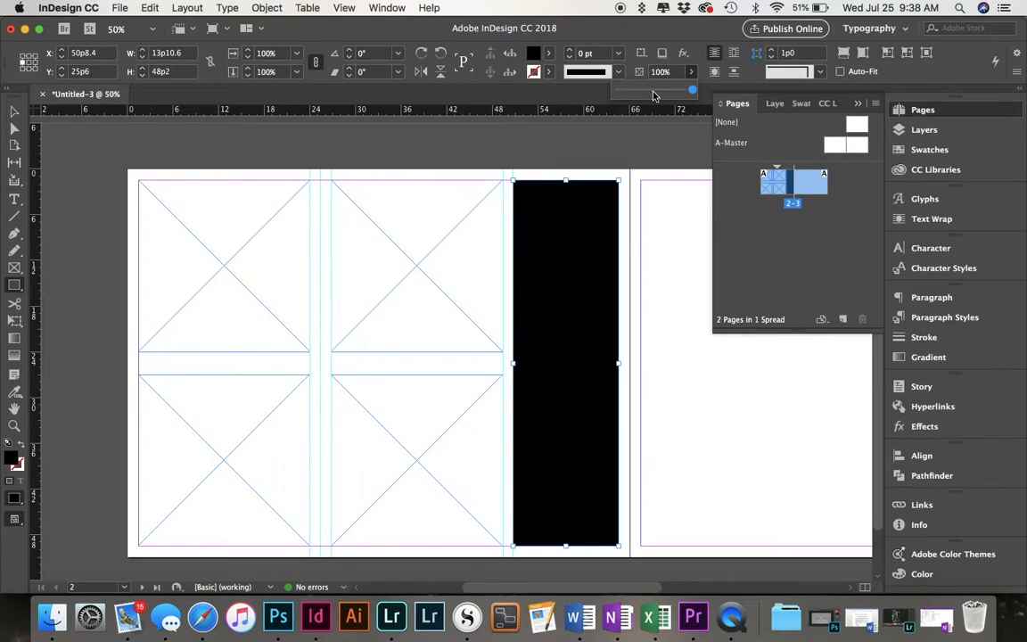
pyautogui.click(655, 92)
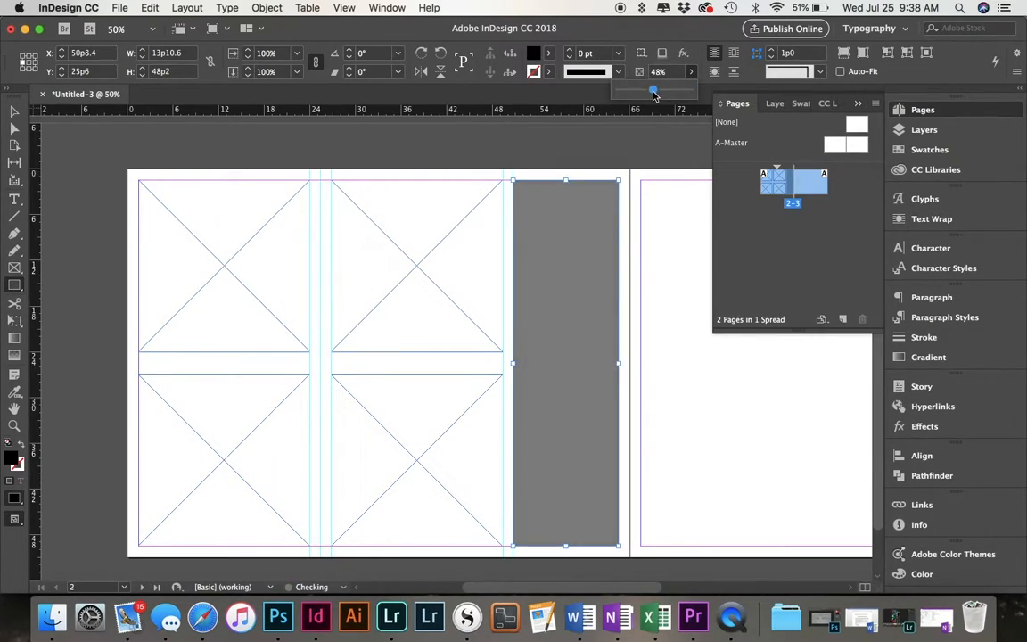
pyautogui.moveTo(655, 92)
pyautogui.mouseDown()
pyautogui.moveTo(635, 90)
pyautogui.moveTo(652, 105)
pyautogui.mouseUp()
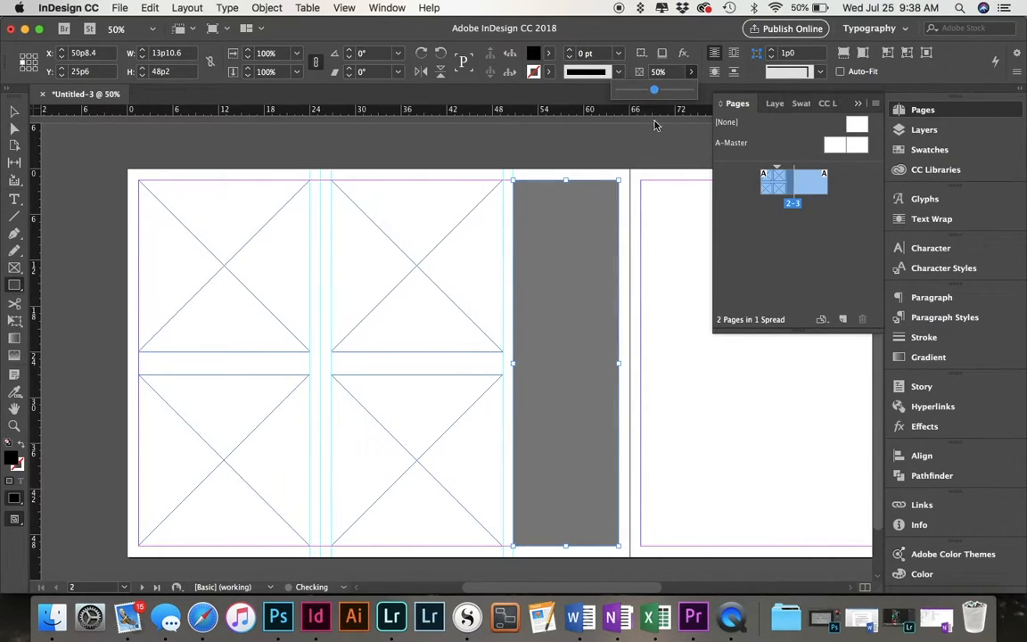
pyautogui.click(679, 222)
pyautogui.click(575, 337)
# Copy the four square frames and the gray rectangle onto the second page, positioning the group within its margins at X 67p5.
pyautogui.hscroll(10, 575, 339)
pyautogui.hscroll(2, 575, 339)
pyautogui.scroll(1, 575, 339)
pyautogui.press('v')
pyautogui.hscroll(-9, 575, 345)
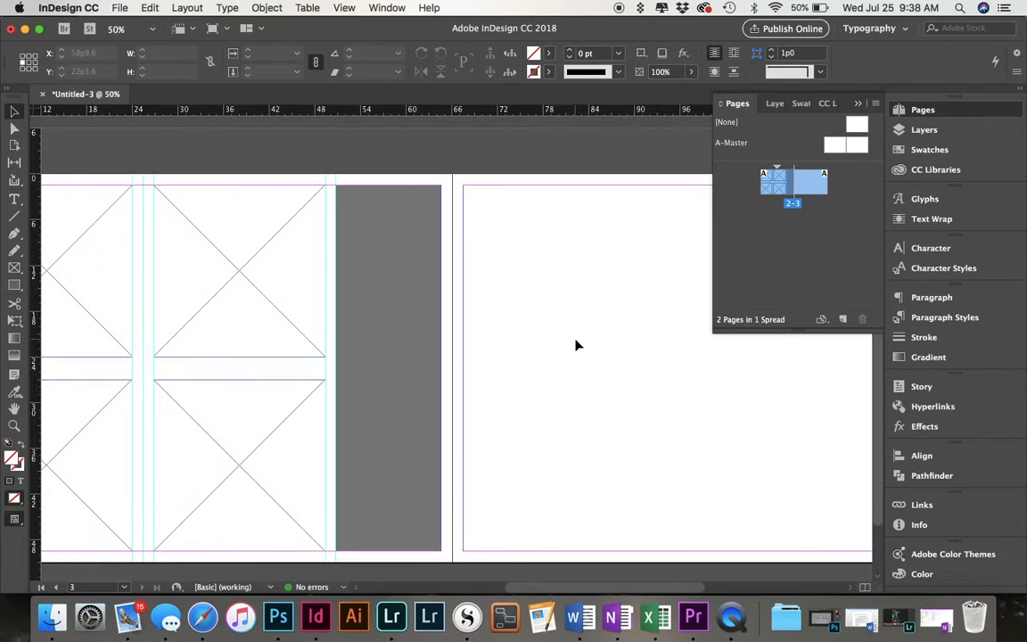
pyautogui.moveTo(201, 161); pyautogui.dragTo(495, 551)
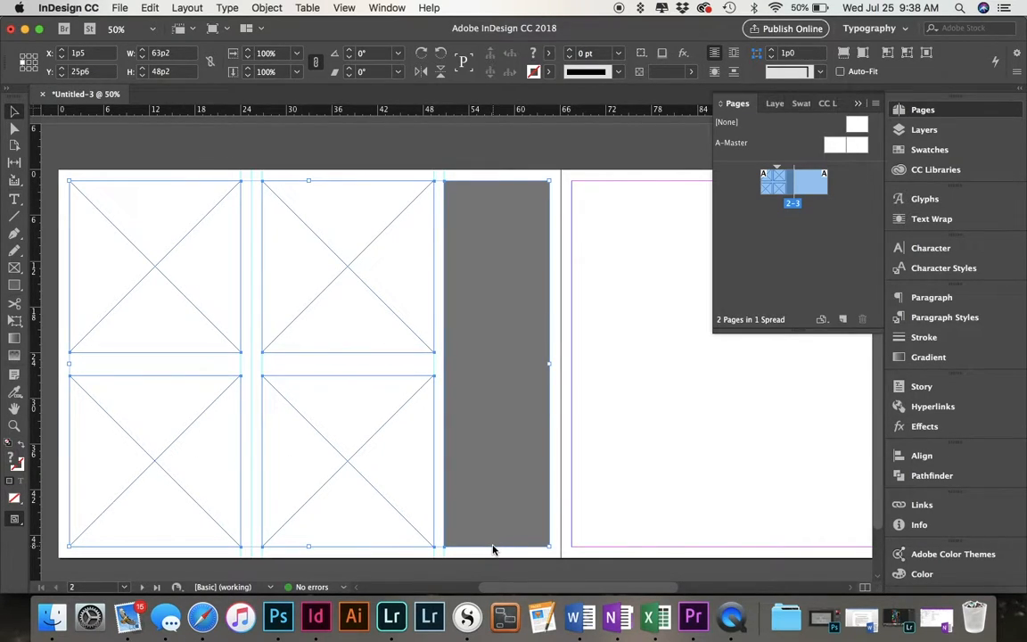
pyautogui.hscroll(10, 398, 508)
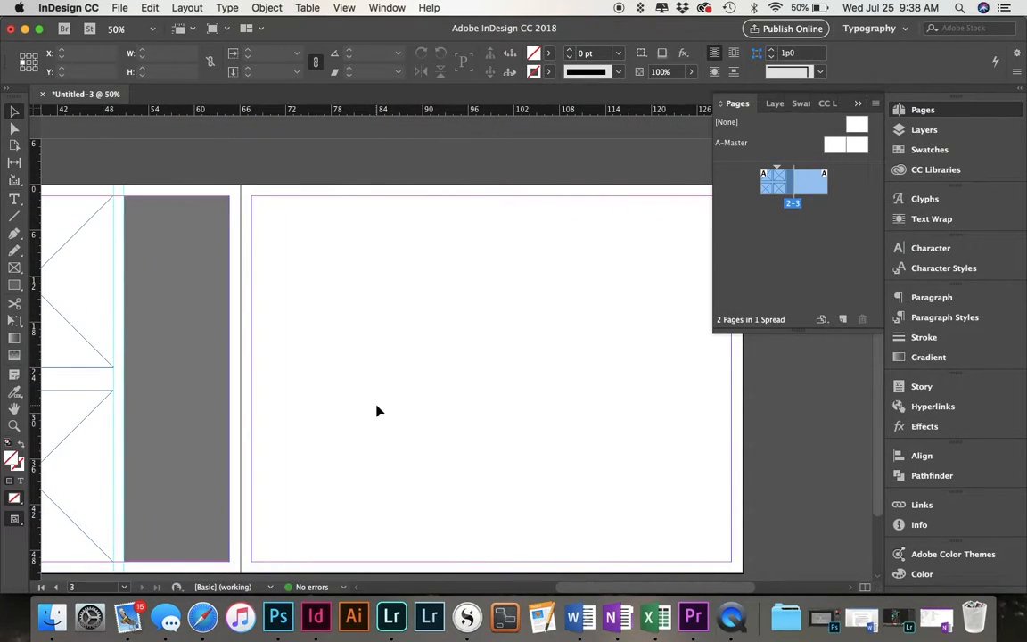
pyautogui.press('super+v')
pyautogui.moveTo(354, 328); pyautogui.dragTo(390, 346)
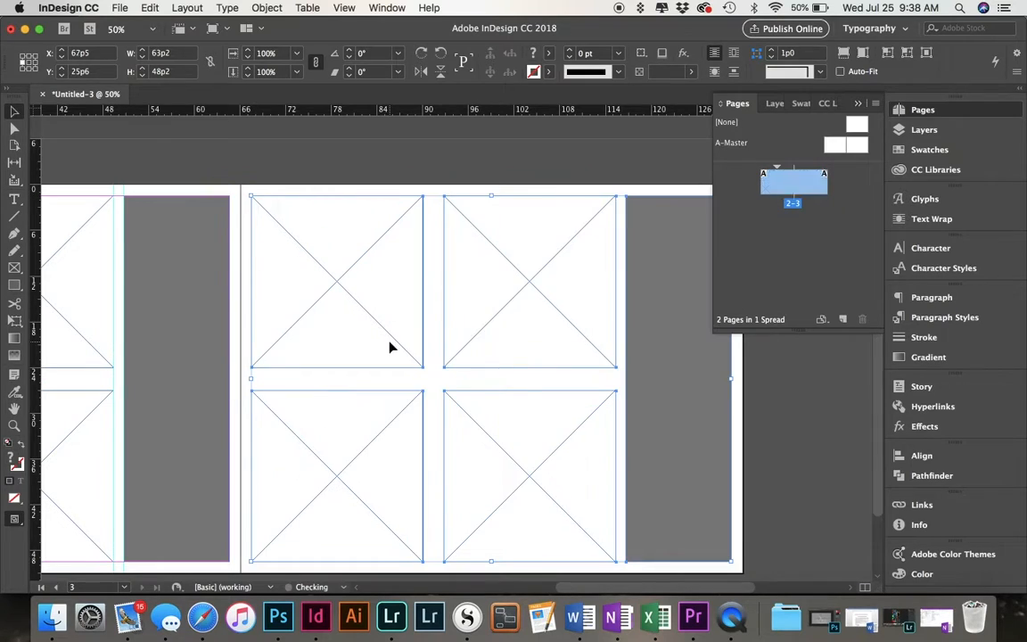
pyautogui.click(786, 407)
# Mirror the second page's arrangement by moving the gray rectangle to the inner margin at 67p5 and the four frames to X 82p7.4.
pyautogui.moveTo(713, 409); pyautogui.dragTo(337, 408)
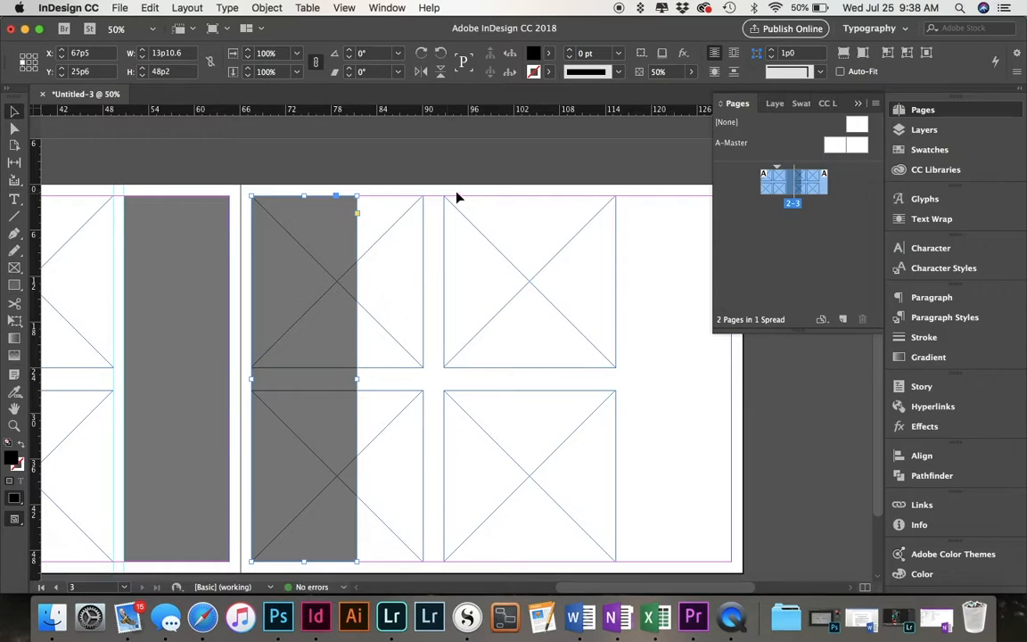
pyautogui.moveTo(409, 184); pyautogui.dragTo(516, 467)
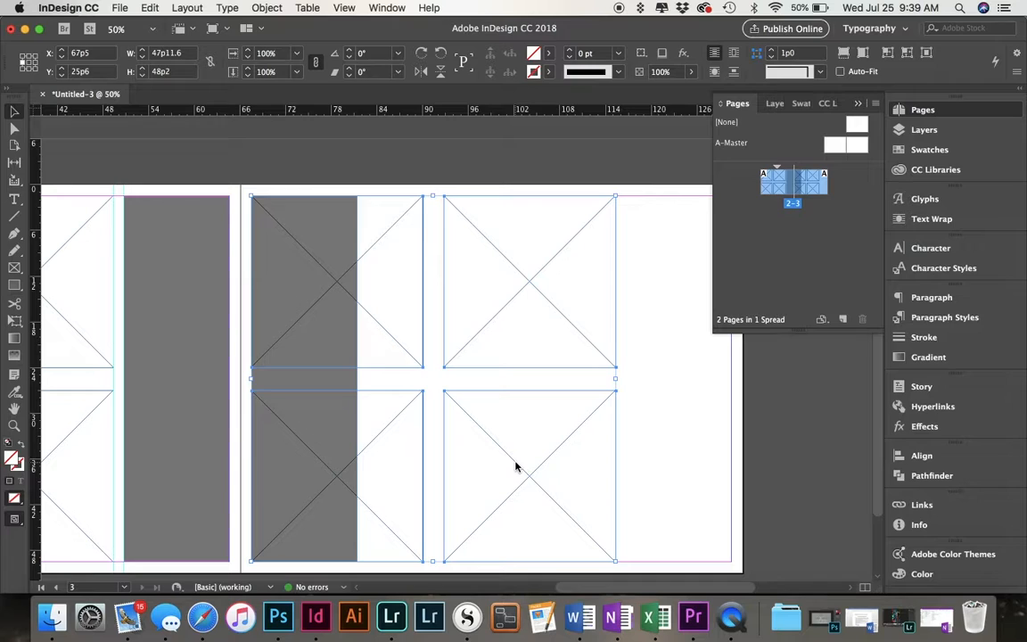
pyautogui.moveTo(502, 293); pyautogui.dragTo(489, 290)
pyautogui.moveTo(409, 186); pyautogui.dragTo(519, 515)
pyautogui.moveTo(532, 515); pyautogui.dragTo(633, 521)
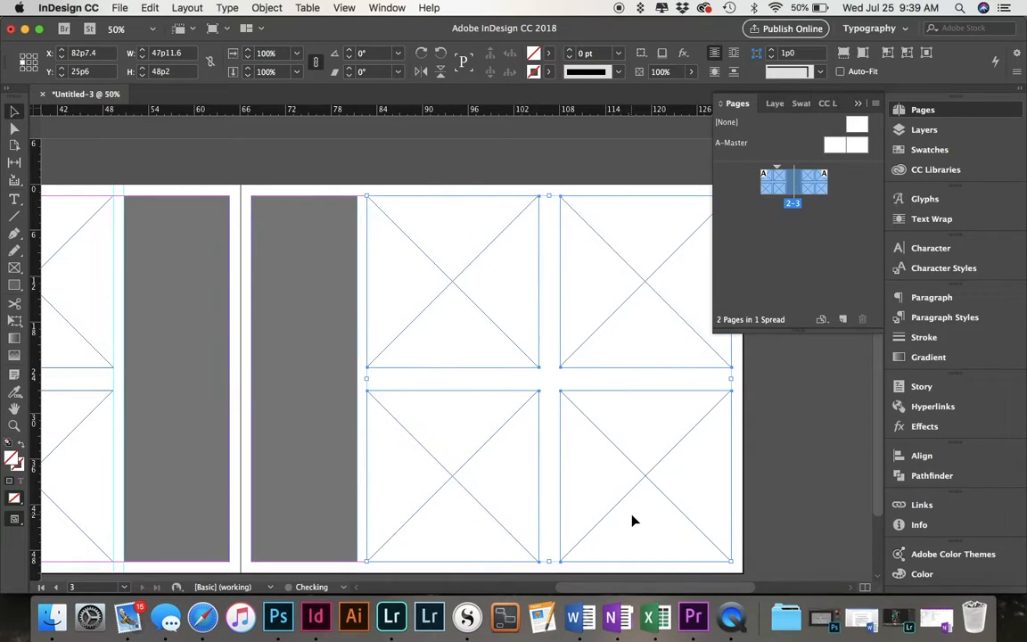
pyautogui.click(738, 421)
# Add three horizontal guides on the second page, along both edges and the centre of the gap between the frame rows.
pyautogui.hscroll(-1, 513, 426)
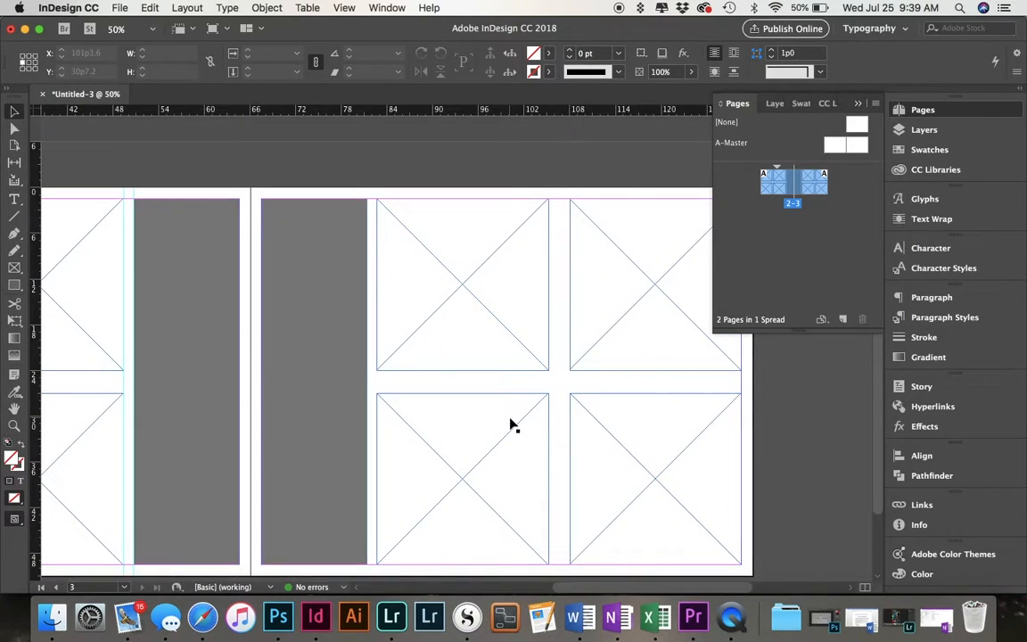
pyautogui.moveTo(404, 107); pyautogui.dragTo(482, 370)
pyautogui.moveTo(479, 113); pyautogui.dragTo(494, 394)
pyautogui.moveTo(502, 113); pyautogui.dragTo(518, 386)
# Add second-page vertical guides at the gray rectangle's right edge, 82p7.4, 105p2.4, 108p0, and the centre of the gap between frame columns.
pyautogui.moveTo(34, 372); pyautogui.dragTo(372, 436)
pyautogui.moveTo(33, 395); pyautogui.dragTo(377, 441)
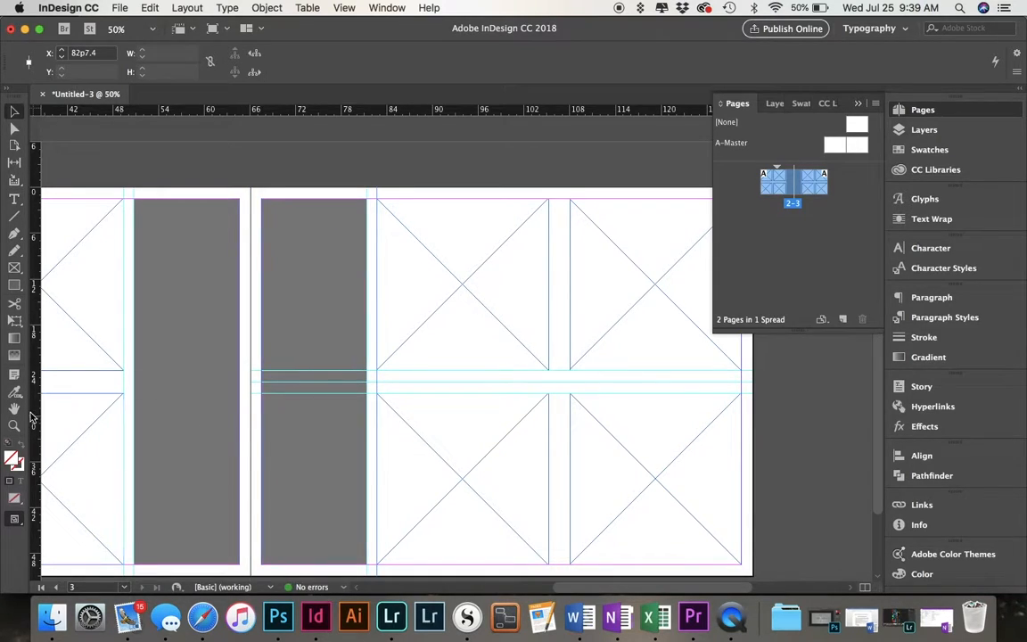
pyautogui.moveTo(32, 416); pyautogui.dragTo(549, 428)
pyautogui.moveTo(33, 419); pyautogui.dragTo(559, 471)
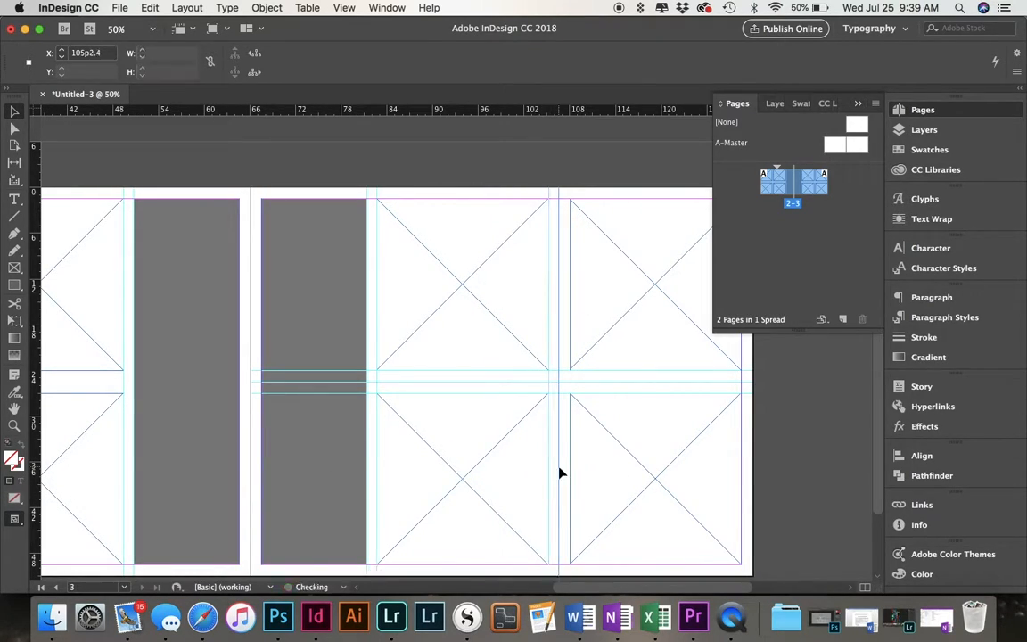
pyautogui.moveTo(36, 395); pyautogui.dragTo(569, 454)
# Add three horizontal guides on the first page, at the upper frames' bottom edge, 27p0 and the gap's centre at 25p6.
pyautogui.hscroll(-5, 569, 454)
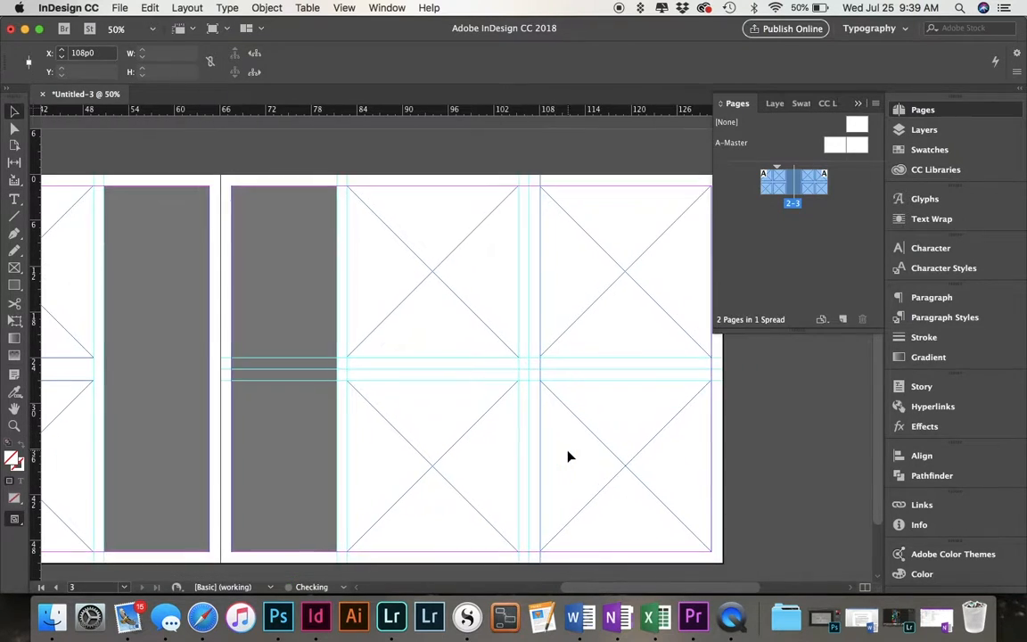
pyautogui.hscroll(-5, 568, 456)
pyautogui.moveTo(268, 109); pyautogui.dragTo(275, 354)
pyautogui.moveTo(307, 114); pyautogui.dragTo(328, 374)
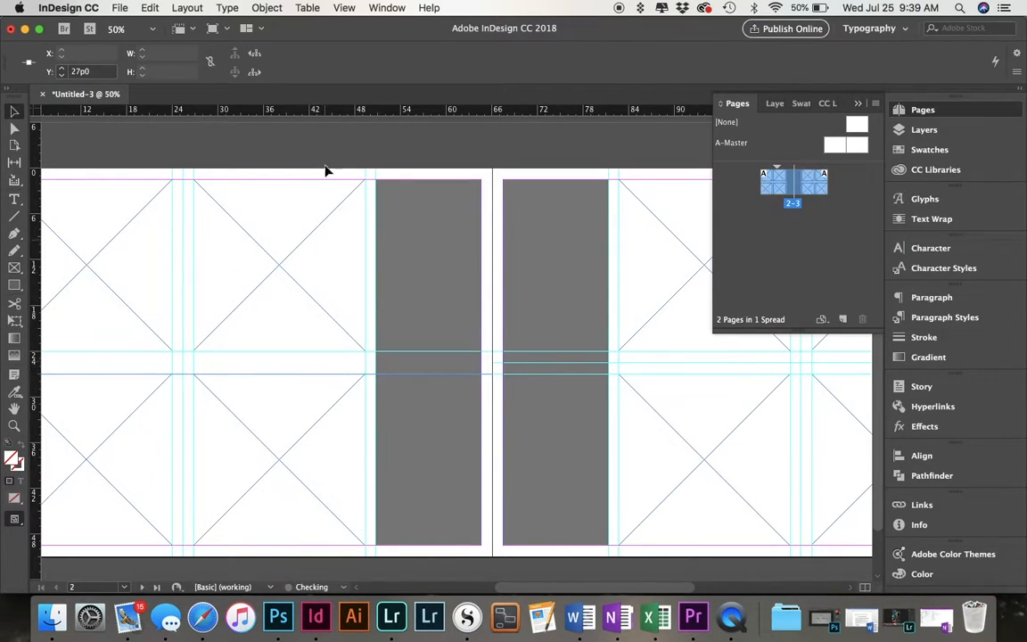
pyautogui.moveTo(318, 108); pyautogui.dragTo(316, 365)
pyautogui.hscroll(-5, 334, 355)
pyautogui.scroll(-2, 334, 354)
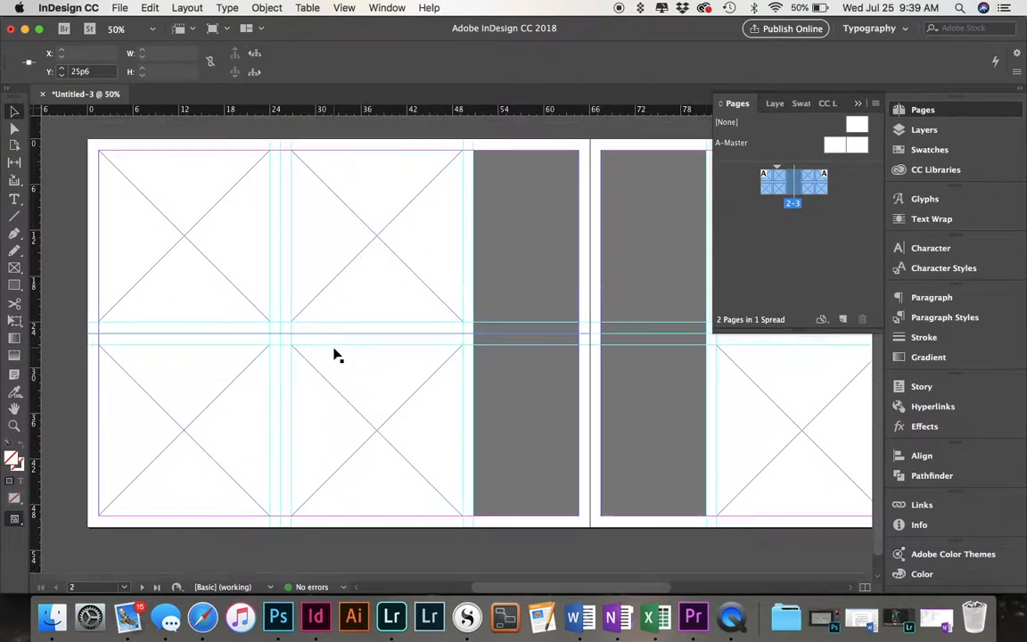
pyautogui.press('super+minus')
pyautogui.hscroll(5, 334, 355)
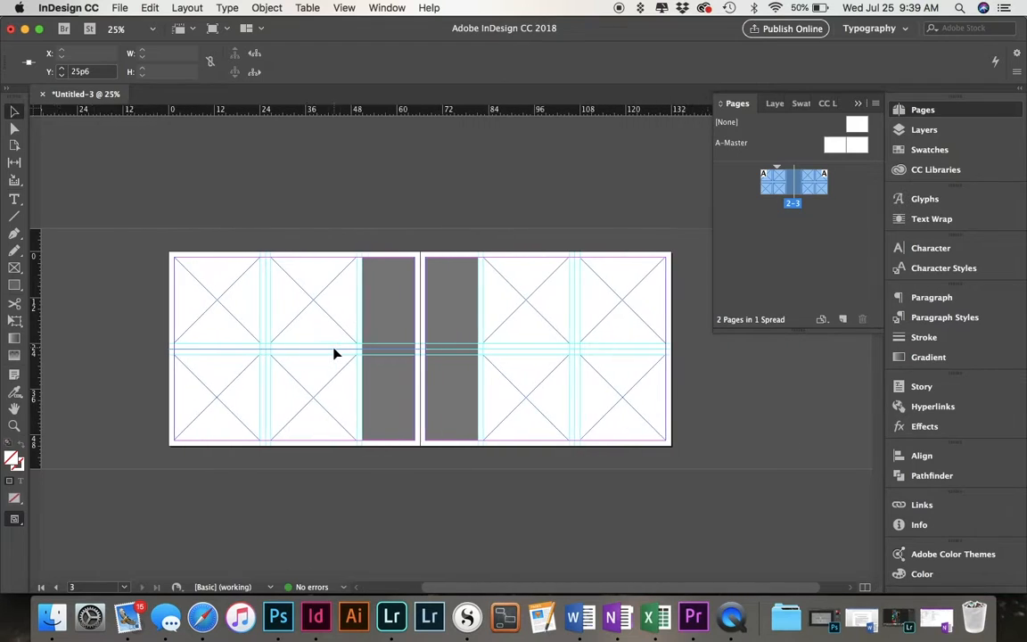